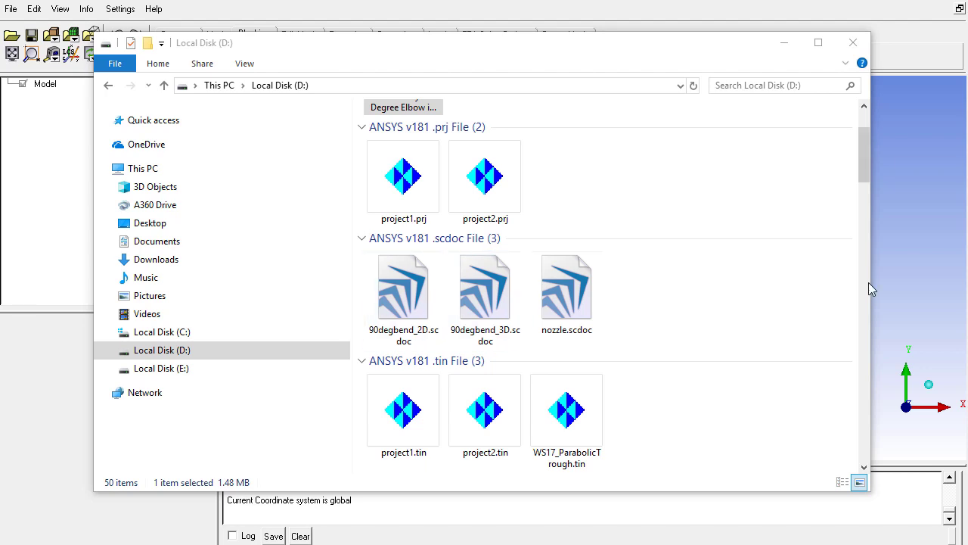
# - Switch to ICEM CFD and import the 90degbend_2D.scdoc model from Local Disk (D:)
pyautogui.click(896, 278)
pyautogui.click(15, 10)
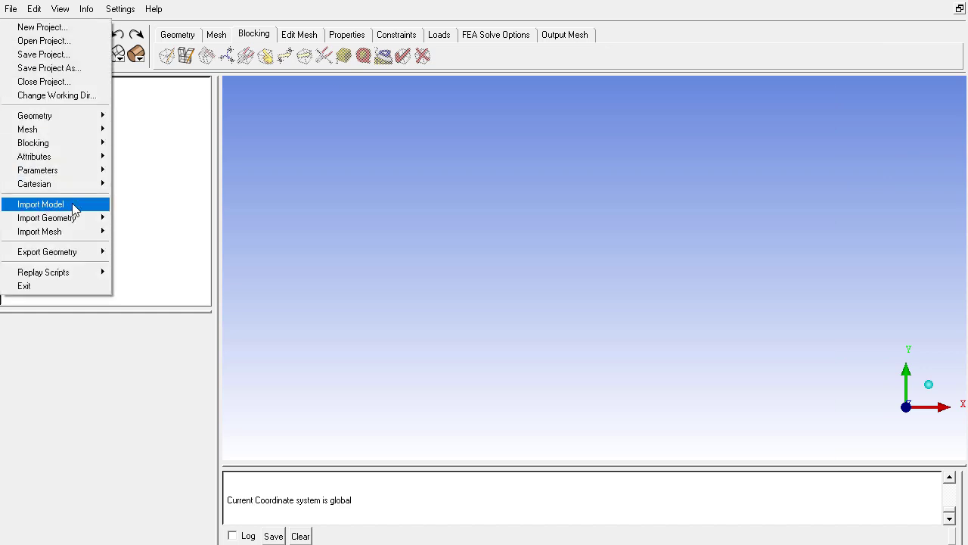
pyautogui.click(88, 210)
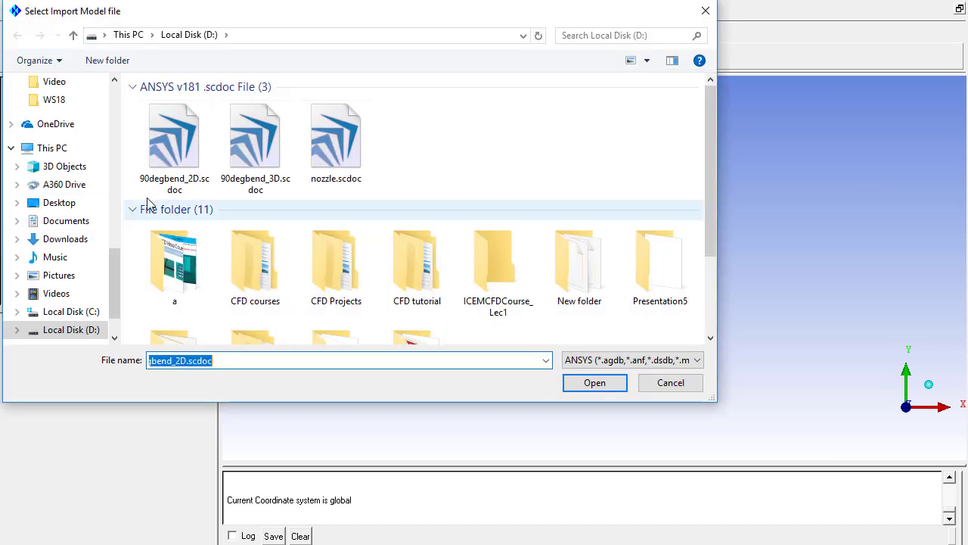
pyautogui.click(171, 148)
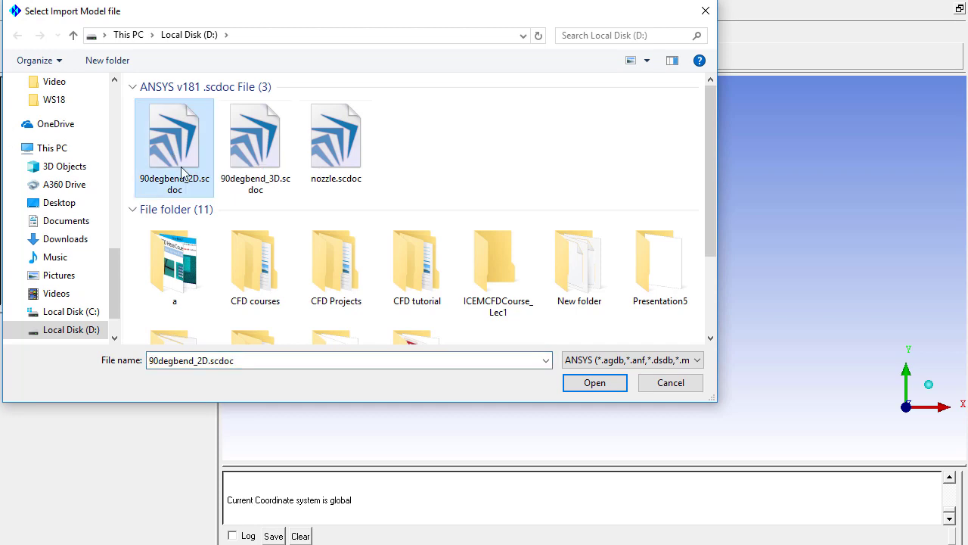
pyautogui.click(593, 382)
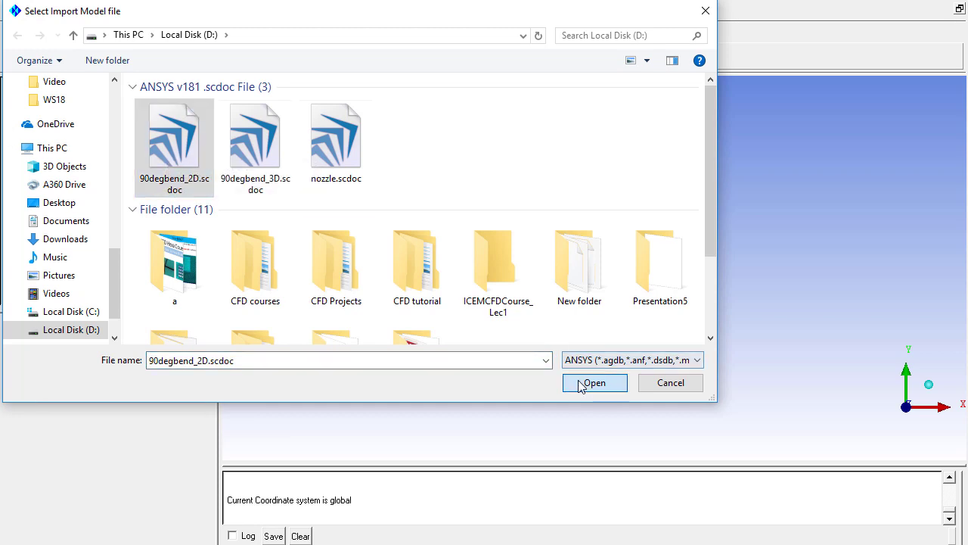
pyautogui.click(101, 538)
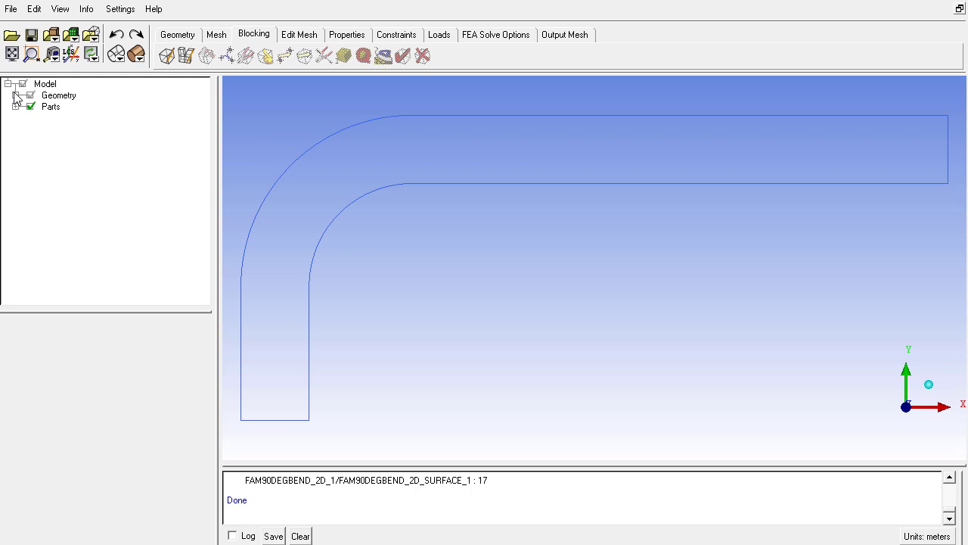
# - Display the geometry points of the imported bend
pyautogui.click(16, 95)
pyautogui.scroll(-4, 624, 338)
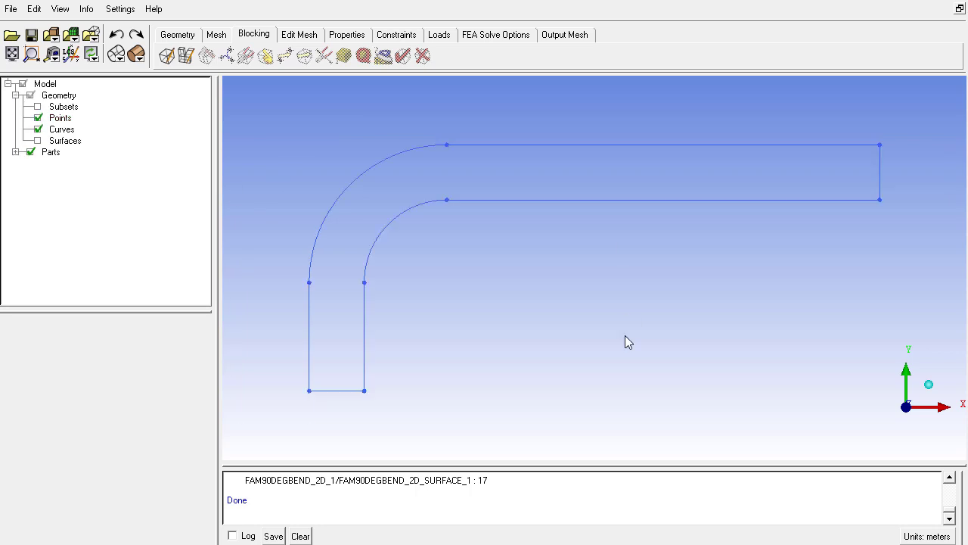
pyautogui.moveTo(442, 274); pyautogui.dragTo(403, 251, button='middle')
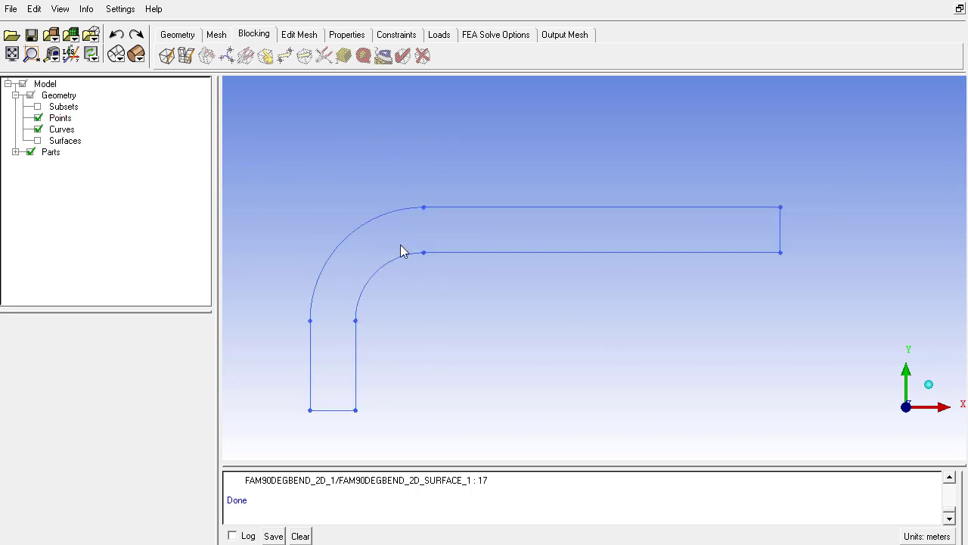
# - Create a point at curve parameter 0.5 on both the outer and the inner arc of the bend
pyautogui.click(186, 36)
pyautogui.click(168, 56)
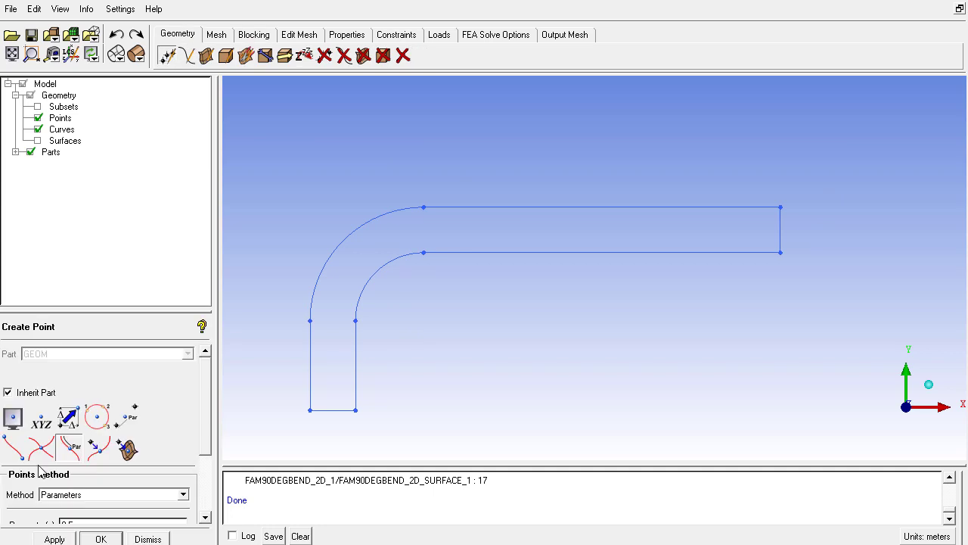
pyautogui.click(69, 448)
pyautogui.scroll(-3, 203, 389)
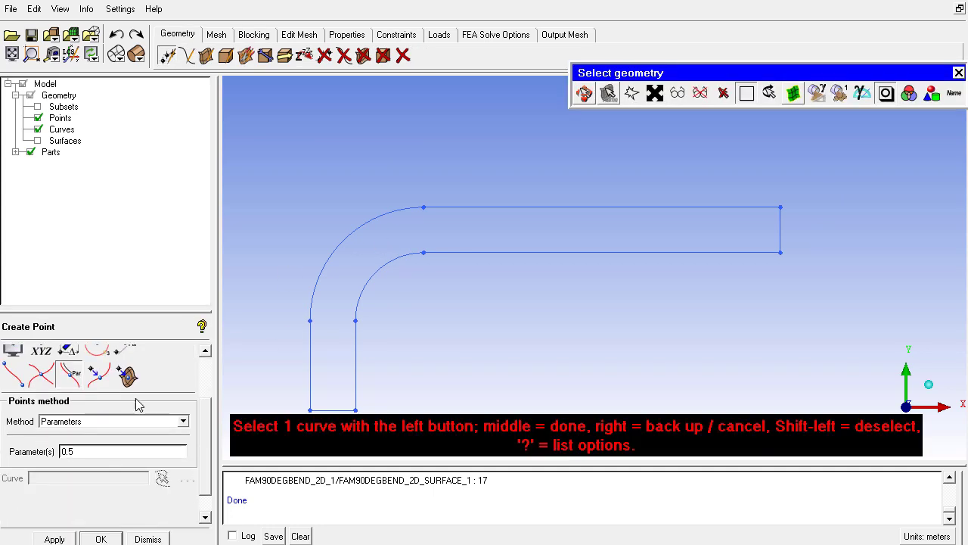
pyautogui.click(345, 238)
pyautogui.click(378, 277)
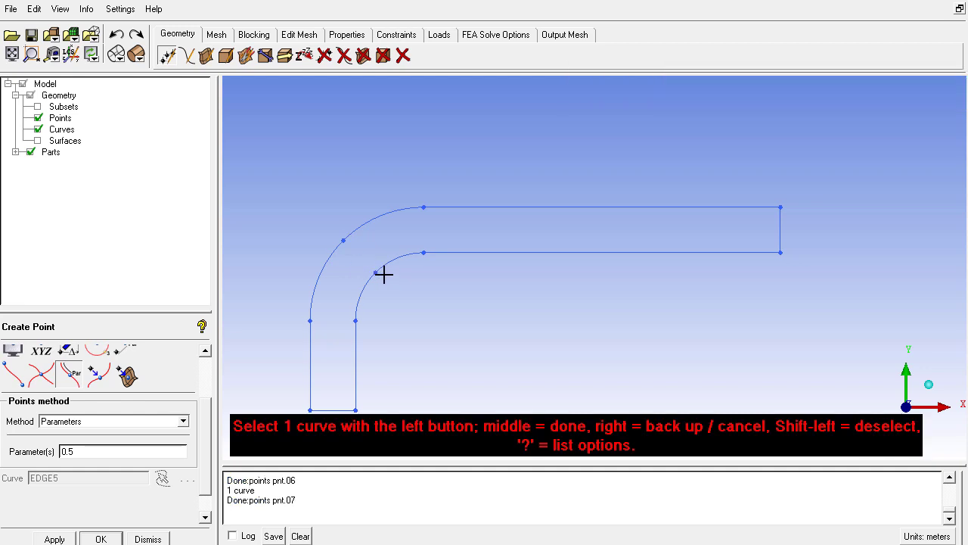
pyautogui.middleClick(385, 275)
pyautogui.moveTo(393, 309); pyautogui.dragTo(410, 240, button='right')
pyautogui.moveTo(411, 242); pyautogui.dragTo(455, 251, button='middle')
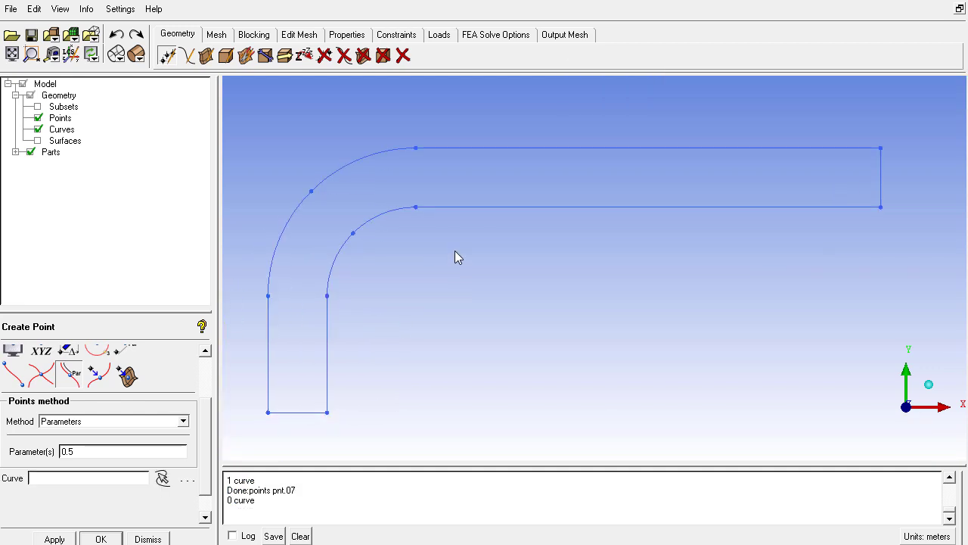
# - Initialize a 2D Planar block around the geometry in the FLUID part
pyautogui.click(254, 35)
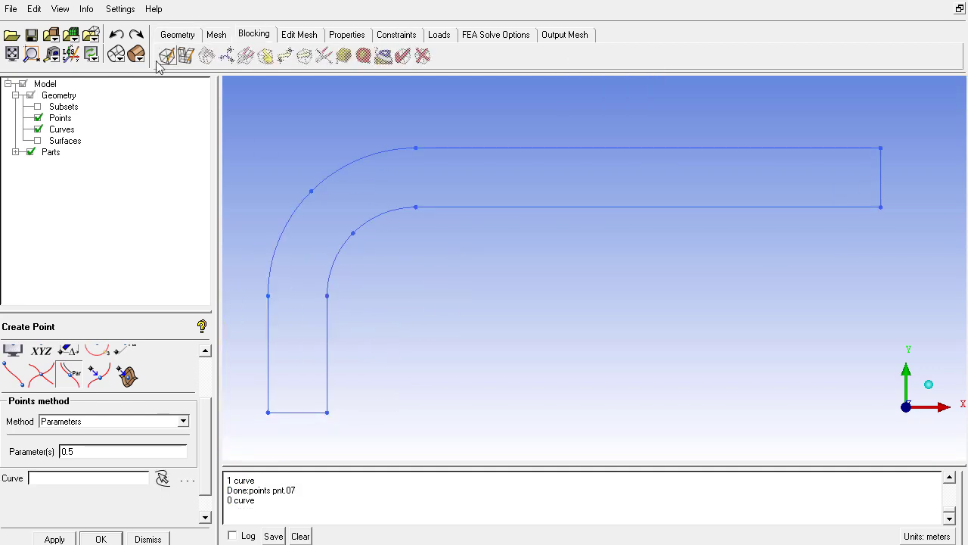
pyautogui.click(166, 55)
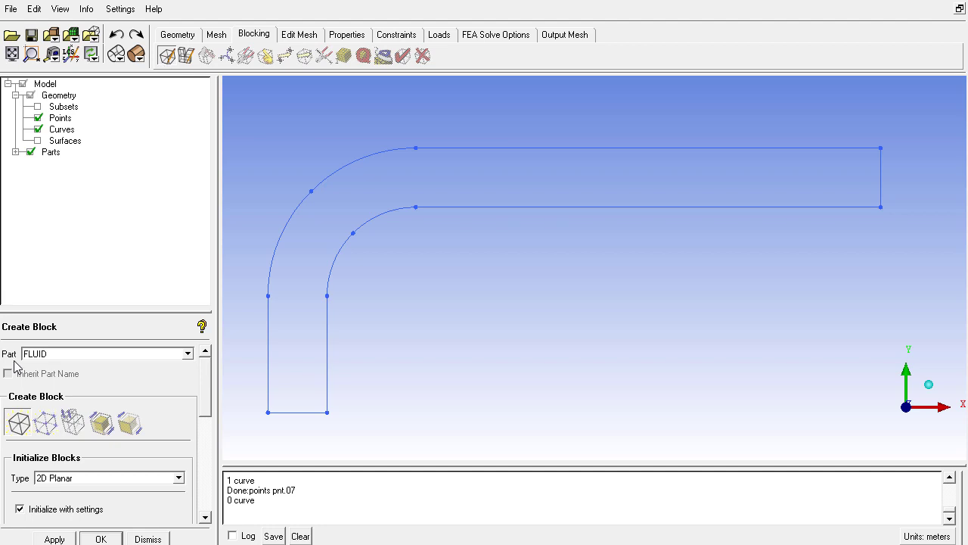
pyautogui.moveTo(77, 354); pyautogui.dragTo(24, 354)
pyautogui.moveTo(71, 354); pyautogui.dragTo(9, 356)
pyautogui.click(54, 538)
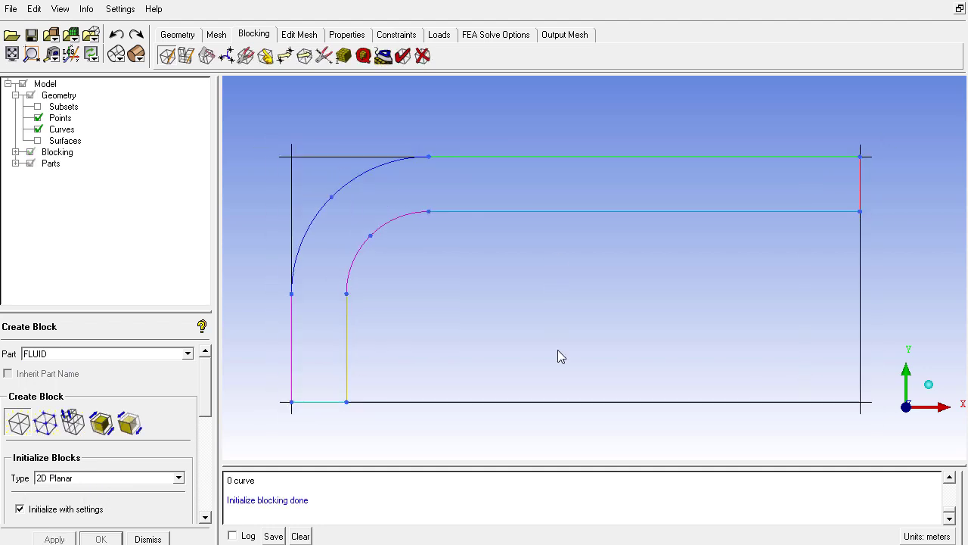
# - Split the block horizontally at the level where the bend arcs meet the vertical leg
pyautogui.scroll(-5, 682, 350)
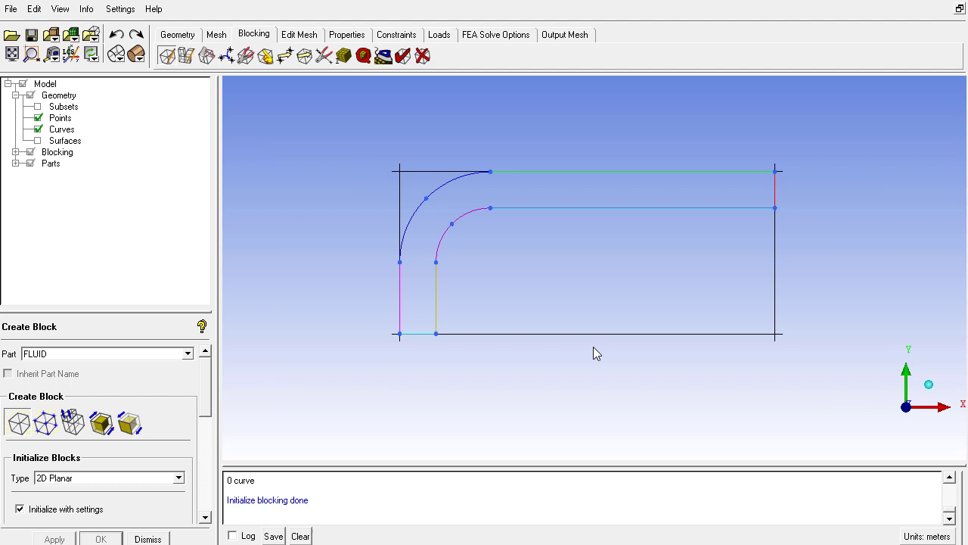
pyautogui.scroll(4, 543, 403)
pyautogui.moveTo(596, 405); pyautogui.dragTo(583, 401, button='right')
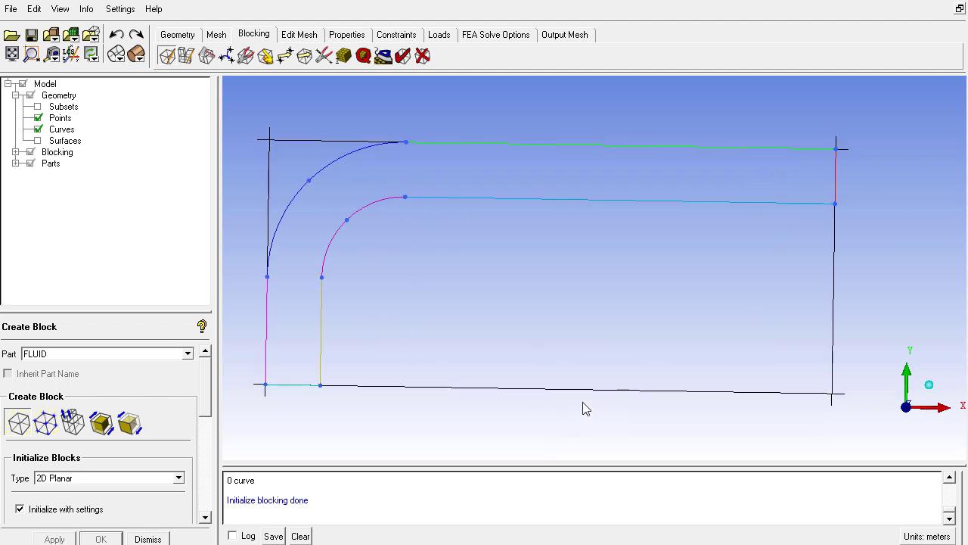
pyautogui.moveTo(497, 388); pyautogui.dragTo(492, 388, button='right')
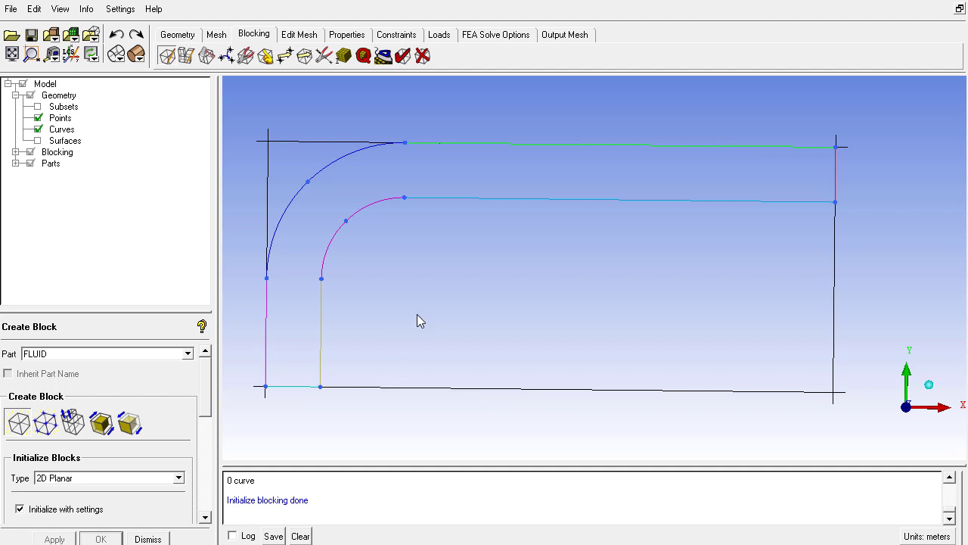
pyautogui.click(206, 56)
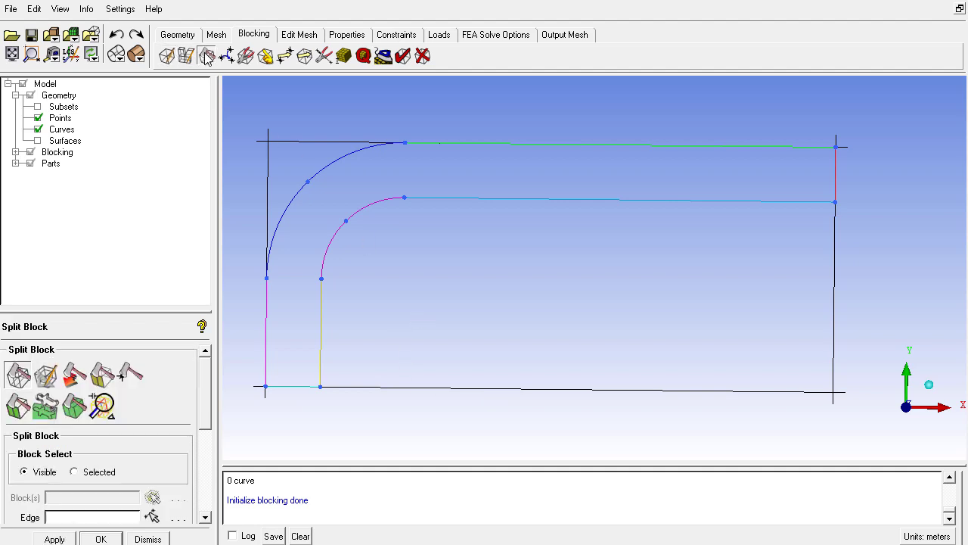
pyautogui.click(15, 382)
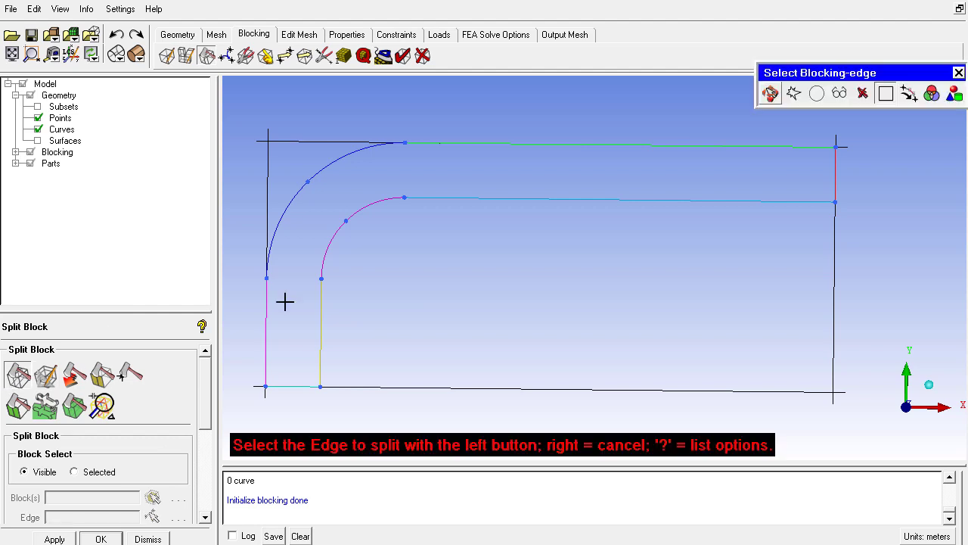
pyautogui.click(325, 281)
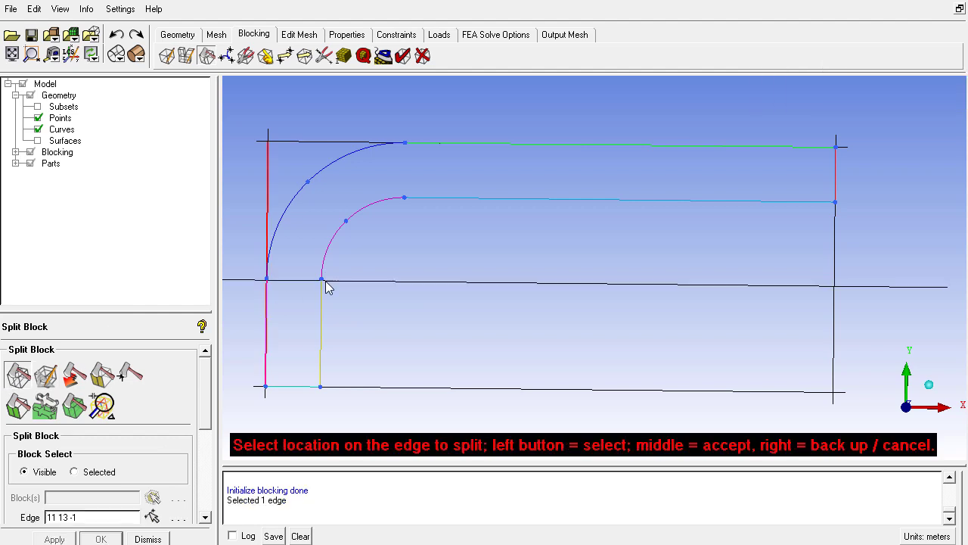
pyautogui.click(327, 284)
# - Split the blocks vertically where the arcs meet the horizontal leg and along the vertical leg's inner wall
pyautogui.click(407, 143)
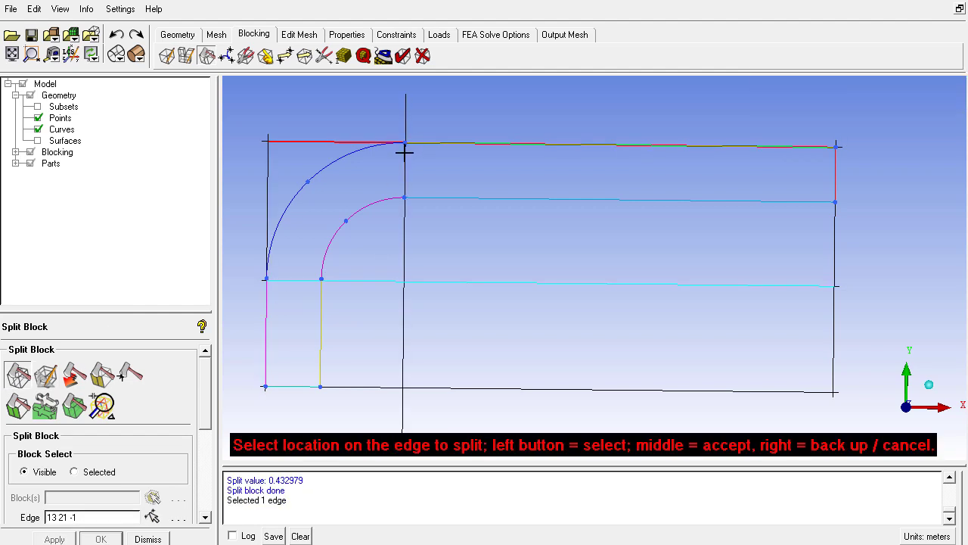
pyautogui.click(403, 153)
pyautogui.click(318, 387)
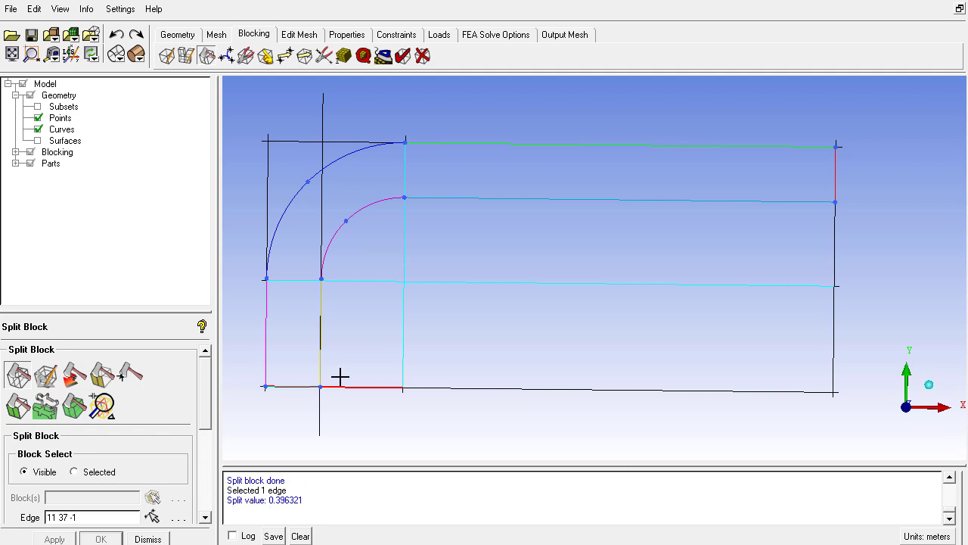
pyautogui.middleClick(340, 376)
pyautogui.middleClick(355, 366)
# - Split the upper blocks horizontally along the inner wall of the horizontal leg
pyautogui.moveTo(355, 366); pyautogui.dragTo(367, 390, button='right')
pyautogui.moveTo(367, 391); pyautogui.dragTo(321, 388, button='middle')
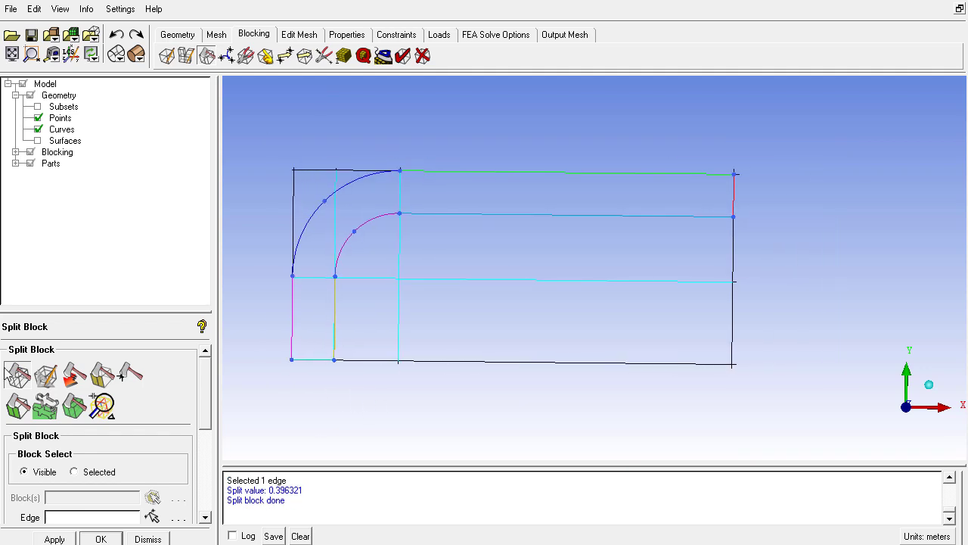
pyautogui.click(22, 373)
pyautogui.click(399, 214)
pyautogui.middleClick(400, 214)
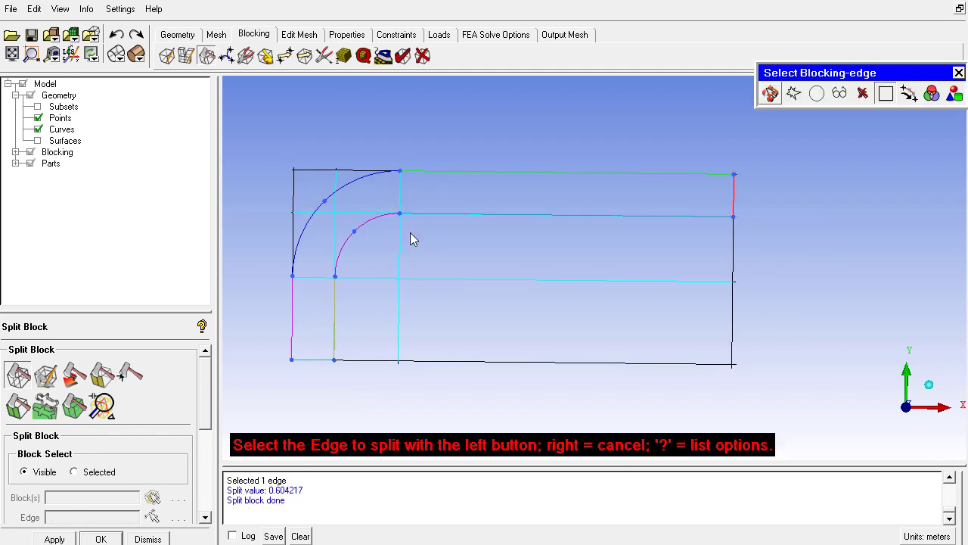
pyautogui.rightClick(349, 304)
# - Delete the four blocks outside the pipe, on the inner side of the bend and below the horizontal leg
pyautogui.moveTo(354, 311)
pyautogui.mouseDown()
pyautogui.moveTo(377, 319)
pyautogui.moveTo(361, 323)
pyautogui.mouseUp()
pyautogui.moveTo(351, 352); pyautogui.dragTo(370, 314, button='right')
pyautogui.moveTo(371, 314); pyautogui.dragTo(397, 282, button='middle')
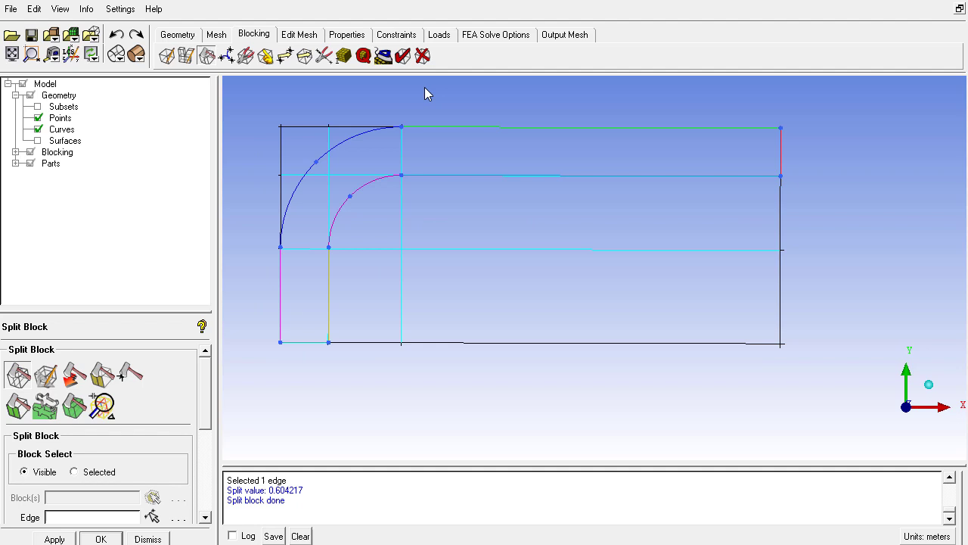
pyautogui.click(423, 56)
pyautogui.click(368, 228)
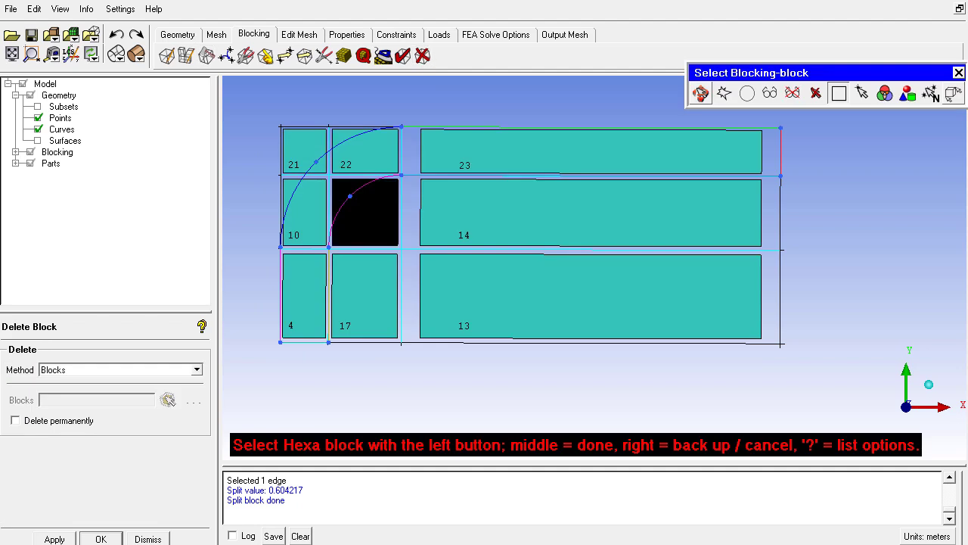
pyautogui.click(379, 308)
pyautogui.click(456, 317)
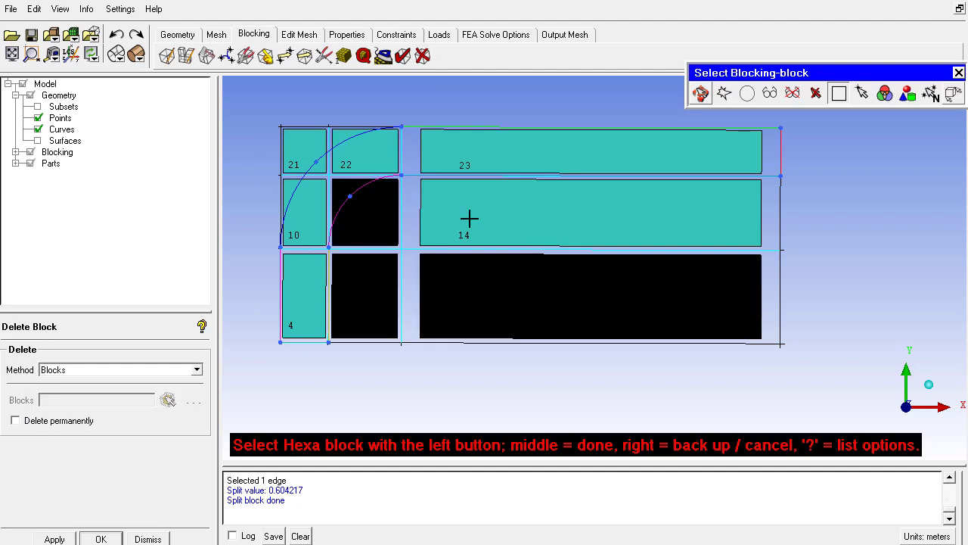
pyautogui.click(469, 218)
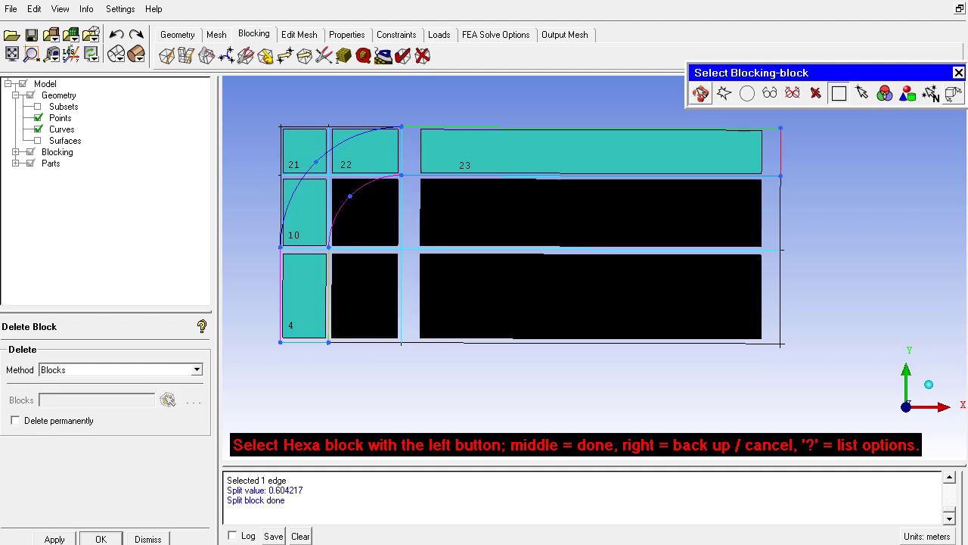
pyautogui.middleClick(458, 248)
pyautogui.middleClick(459, 255)
# - Move the inner corner vertex onto the inner arc's midpoint and the outer corner vertices onto the outer arc
pyautogui.moveTo(460, 255); pyautogui.dragTo(472, 328, button='middle')
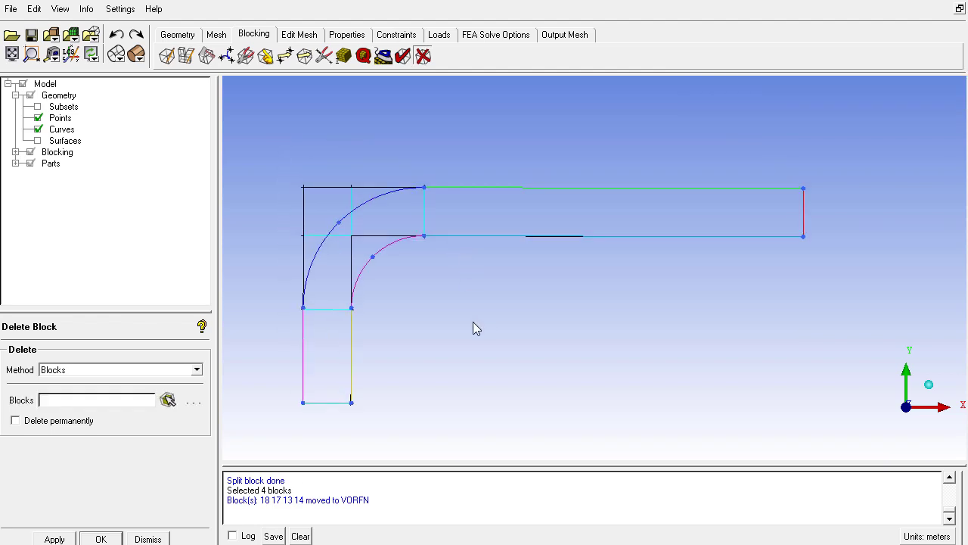
pyautogui.moveTo(473, 321); pyautogui.dragTo(472, 265, button='right')
pyautogui.moveTo(472, 264); pyautogui.dragTo(525, 231, button='middle')
pyautogui.click(285, 57)
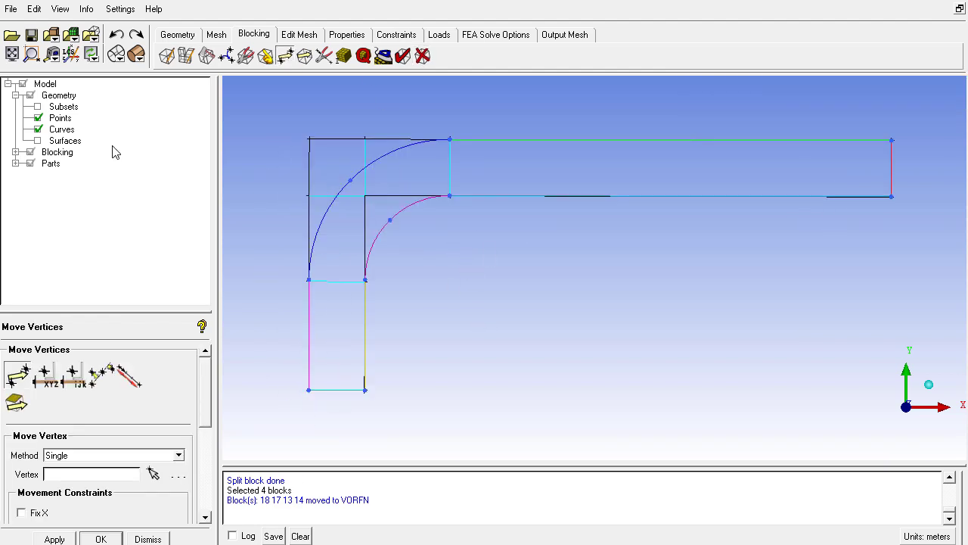
pyautogui.click(23, 370)
pyautogui.moveTo(363, 196); pyautogui.dragTo(389, 221)
pyautogui.moveTo(366, 140); pyautogui.dragTo(383, 157)
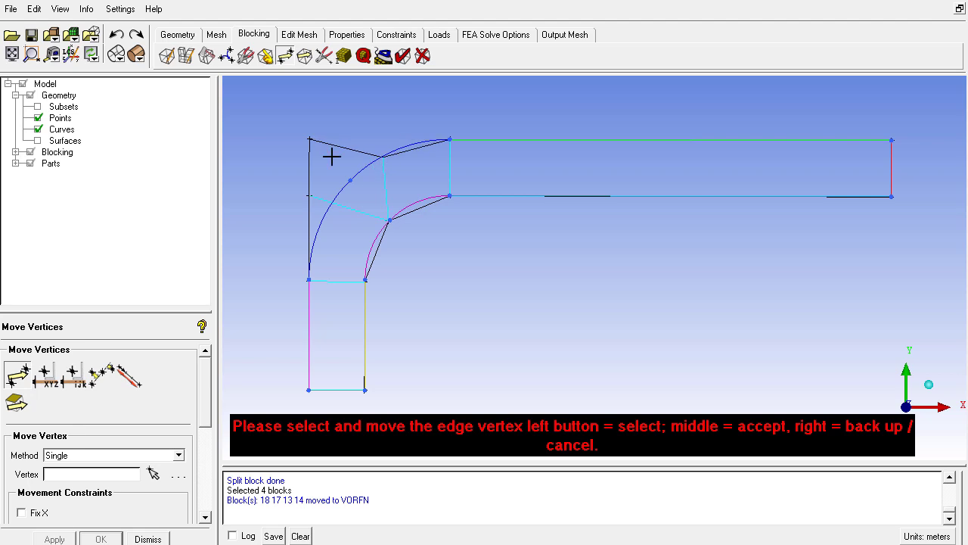
pyautogui.moveTo(309, 139); pyautogui.dragTo(343, 189)
pyautogui.middleClick(379, 265)
# - Examine the placement of the moved block vertices and edges along the bend's inner and outer arcs
pyautogui.moveTo(378, 265); pyautogui.dragTo(401, 220, button='right')
pyautogui.moveTo(401, 220); pyautogui.dragTo(643, 289, button='middle')
pyautogui.moveTo(642, 289); pyautogui.dragTo(589, 248, button='right')
pyautogui.moveTo(643, 254); pyautogui.dragTo(578, 239, button='middle')
pyautogui.moveTo(506, 294); pyautogui.dragTo(509, 261, button='right')
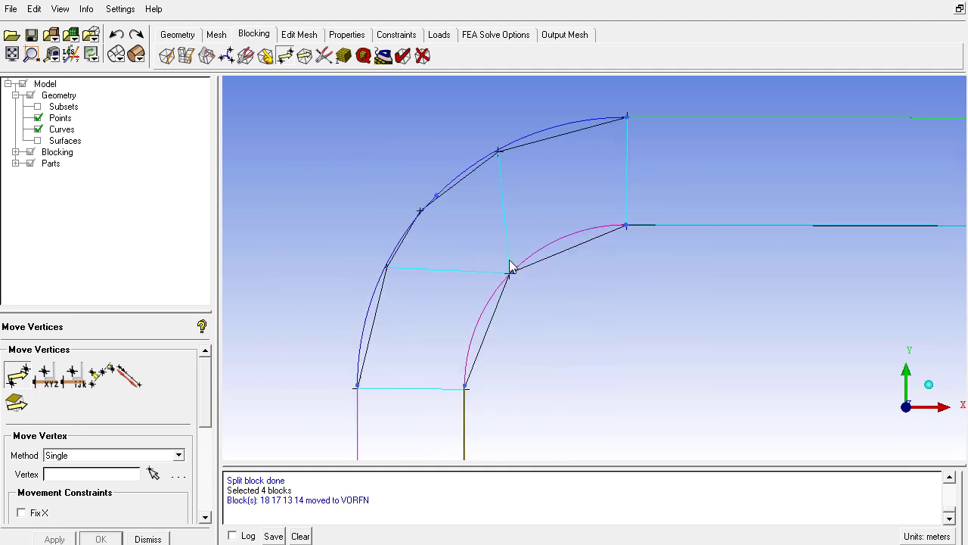
pyautogui.moveTo(510, 289); pyautogui.dragTo(509, 312, button='middle')
pyautogui.moveTo(509, 312); pyautogui.dragTo(474, 287, button='right')
pyautogui.moveTo(474, 286); pyautogui.dragTo(512, 242, button='middle')
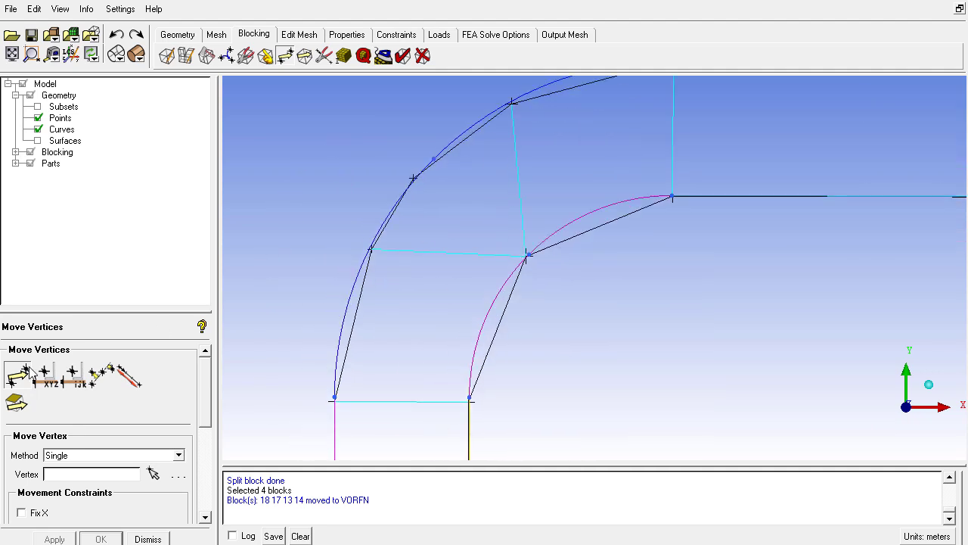
pyautogui.moveTo(458, 222); pyautogui.dragTo(383, 252, button='middle')
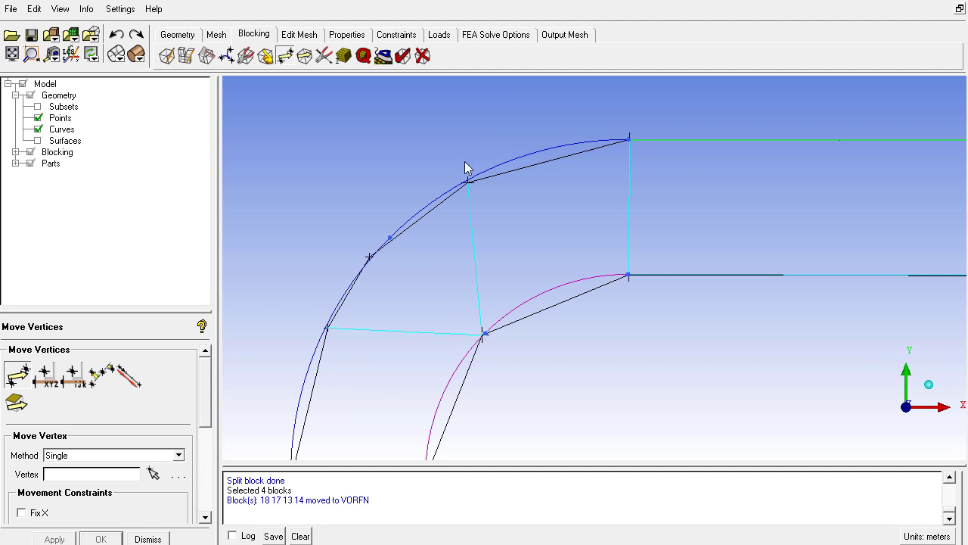
pyautogui.moveTo(464, 162); pyautogui.dragTo(507, 323, button='right')
pyautogui.moveTo(507, 323); pyautogui.dragTo(507, 225, button='middle')
pyautogui.moveTo(505, 205); pyautogui.dragTo(493, 261, button='right')
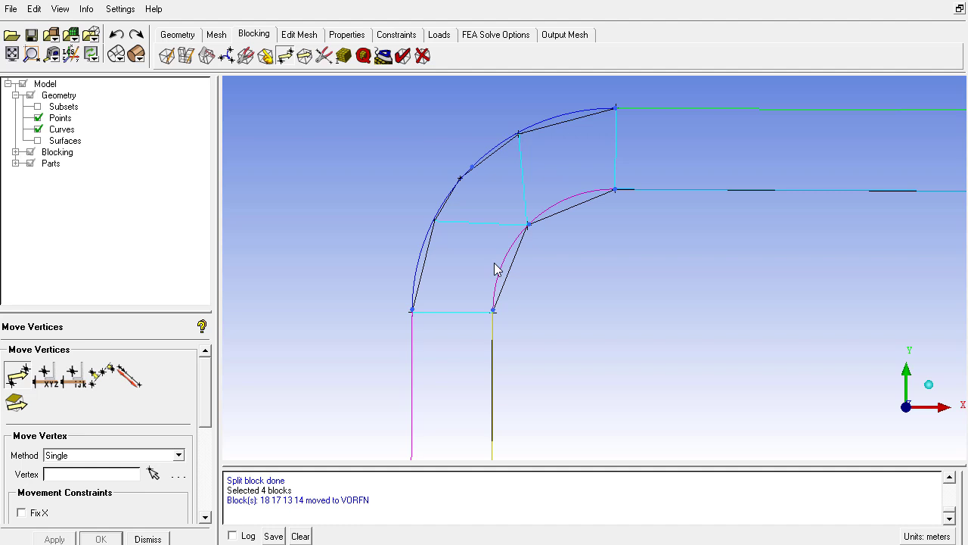
# - Merge the intermediate bend vertices into the end vertices of the arcs, with Propagate merge turned off
pyautogui.moveTo(493, 261); pyautogui.dragTo(427, 269, button='middle')
pyautogui.click(226, 56)
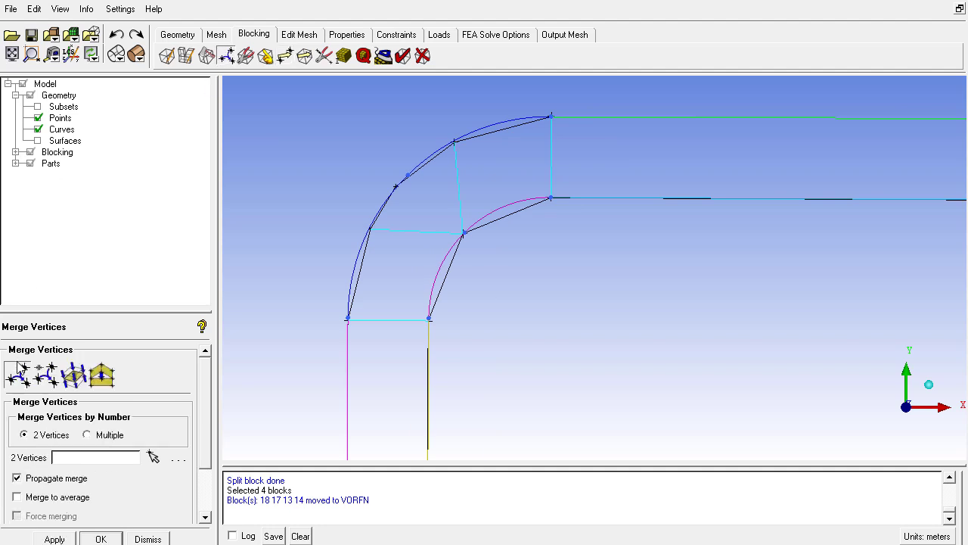
pyautogui.click(21, 368)
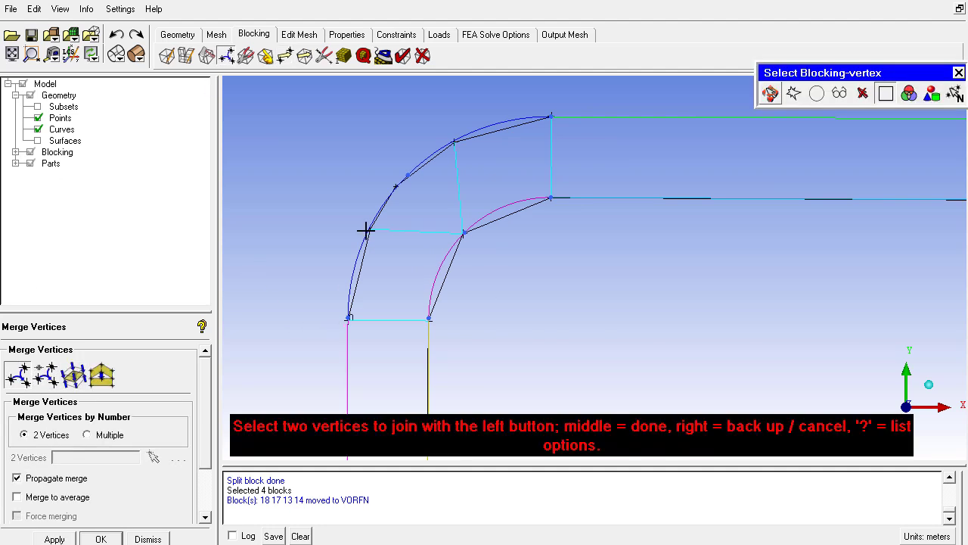
pyautogui.click(41, 481)
pyautogui.click(371, 227)
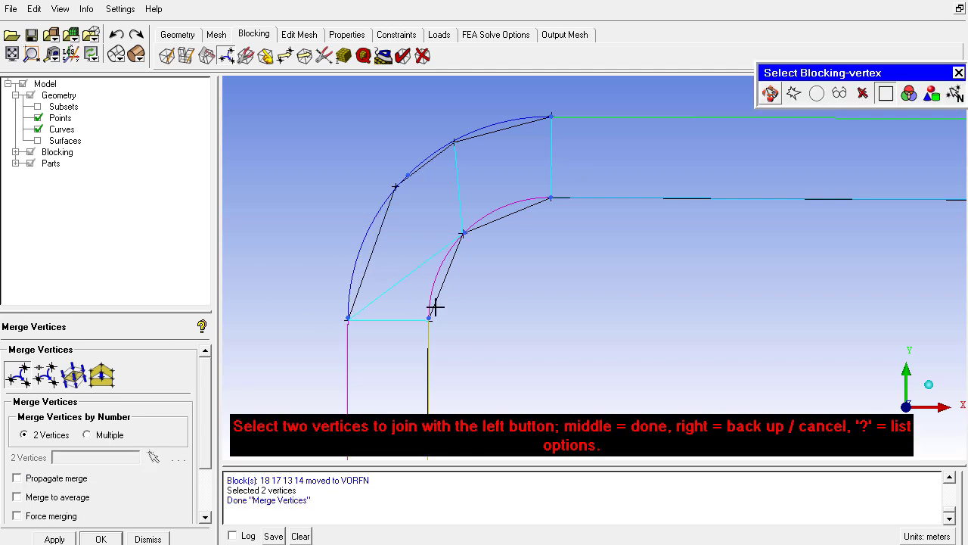
pyautogui.click(464, 242)
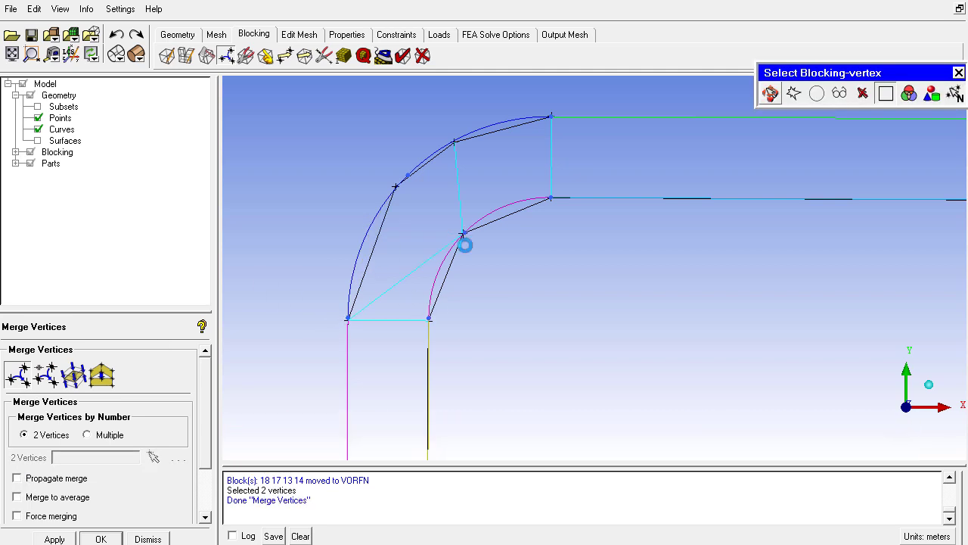
pyautogui.click(391, 191)
pyautogui.click(452, 141)
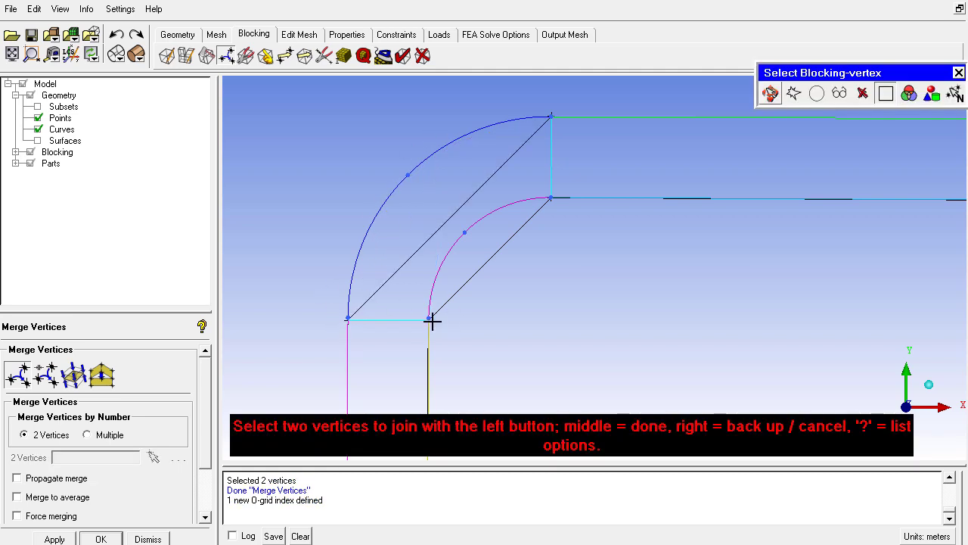
pyautogui.middleClick(537, 284)
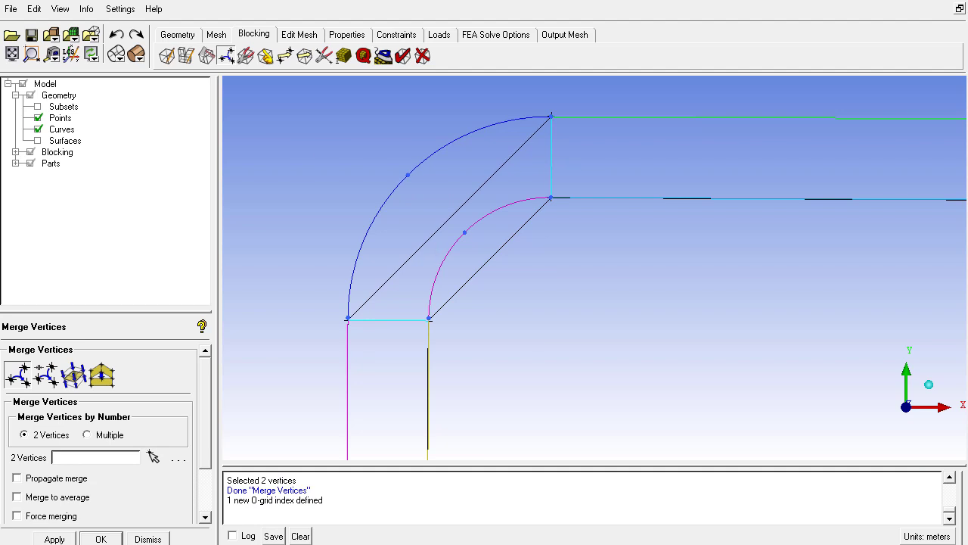
# - Split the single bend block across its width, near the middle of the bend
pyautogui.click(187, 56)
pyautogui.click(401, 174)
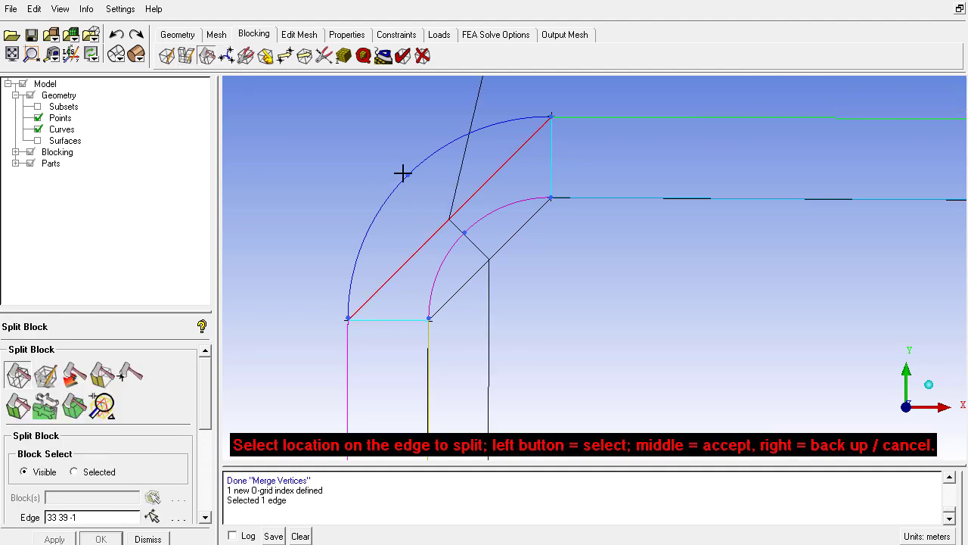
pyautogui.click(406, 179)
pyautogui.middleClick(485, 259)
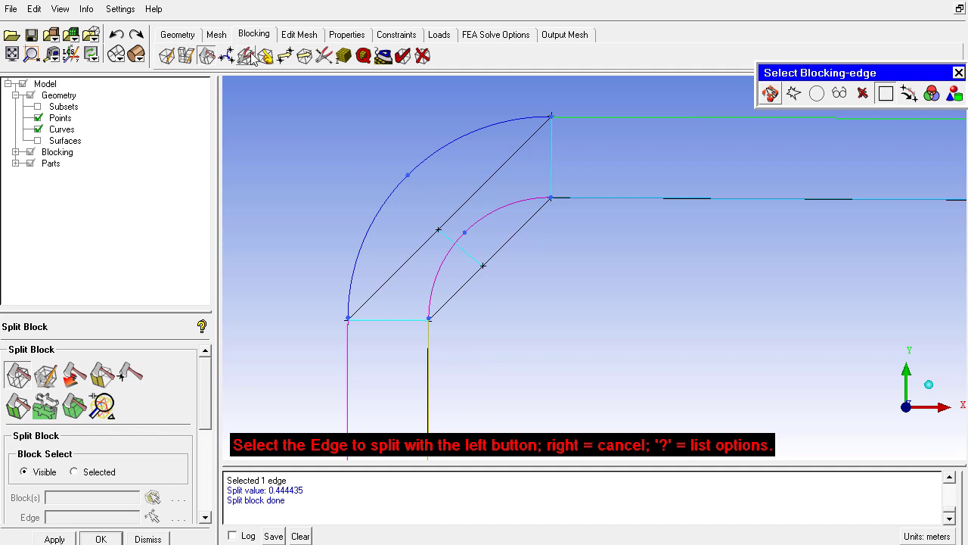
# - Move the two vertices of the bend split onto the midpoints of the outer and inner arcs
pyautogui.click(285, 56)
pyautogui.click(23, 372)
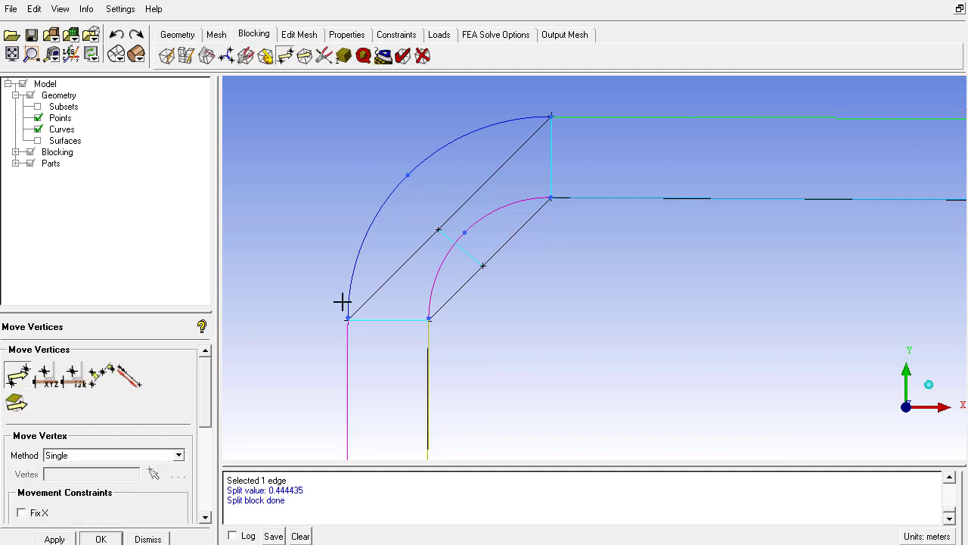
pyautogui.moveTo(435, 231); pyautogui.dragTo(407, 178)
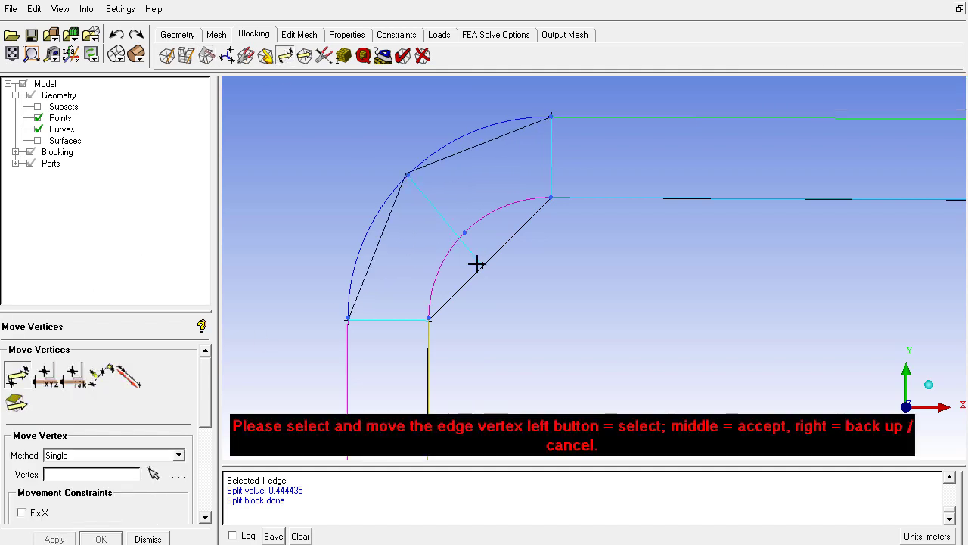
pyautogui.moveTo(477, 264); pyautogui.dragTo(466, 237)
pyautogui.middleClick(505, 270)
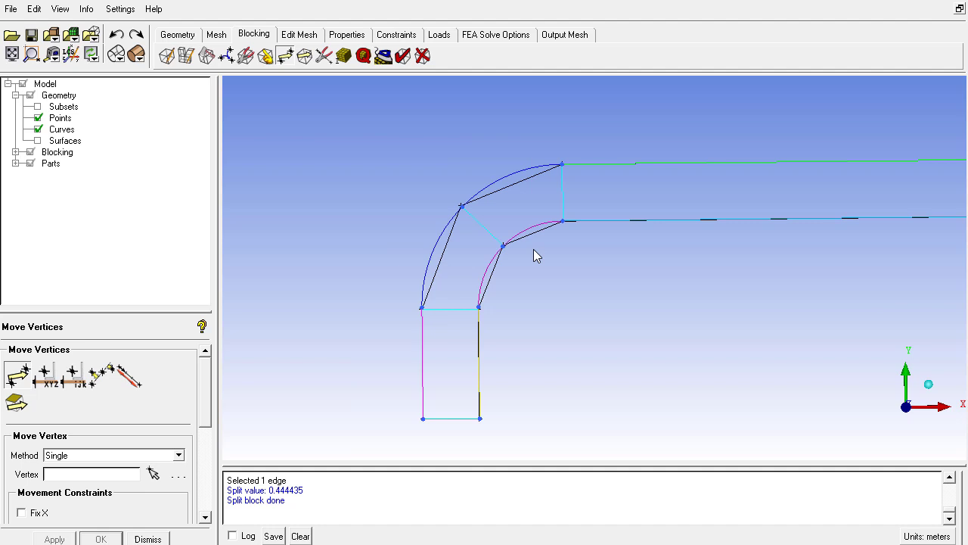
# - Examine how the blocks fit the pipe along the bend and both straight legs
pyautogui.moveTo(533, 249); pyautogui.dragTo(416, 234, button='middle')
pyautogui.scroll(-3, 415, 325)
pyautogui.scroll(1, 418, 332)
pyautogui.moveTo(419, 331); pyautogui.dragTo(439, 333, button='middle')
pyautogui.scroll(1, 431, 344)
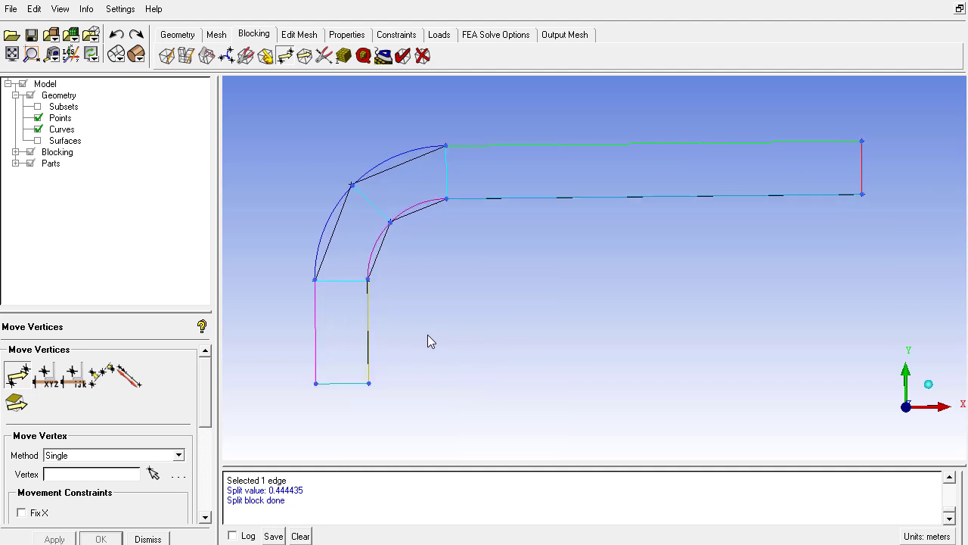
pyautogui.click(266, 57)
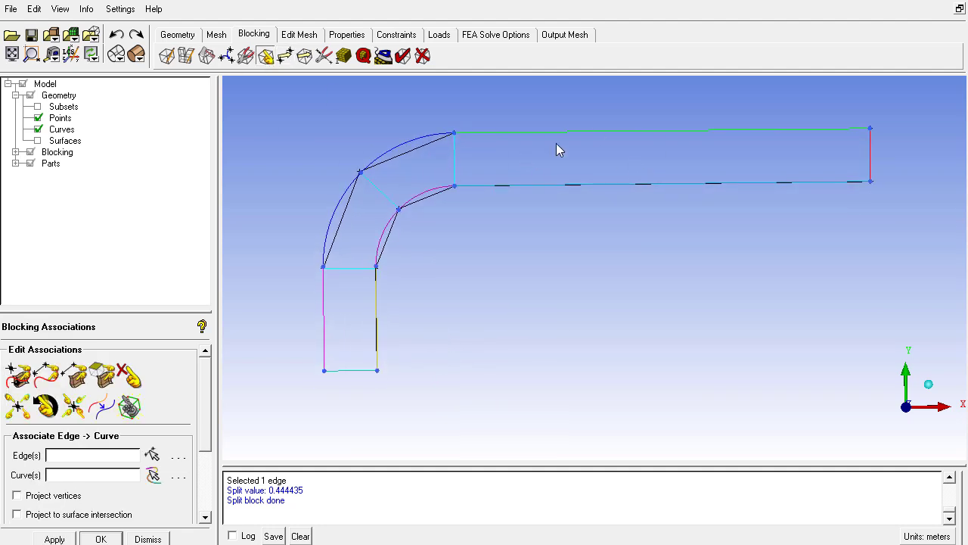
pyautogui.moveTo(546, 143); pyautogui.dragTo(538, 178, button='middle')
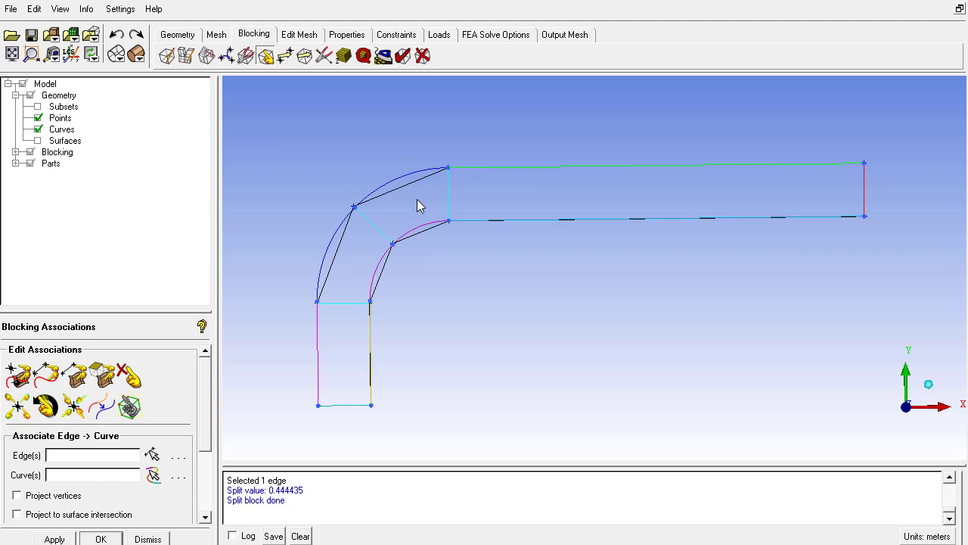
pyautogui.moveTo(430, 196); pyautogui.dragTo(428, 205, button='middle')
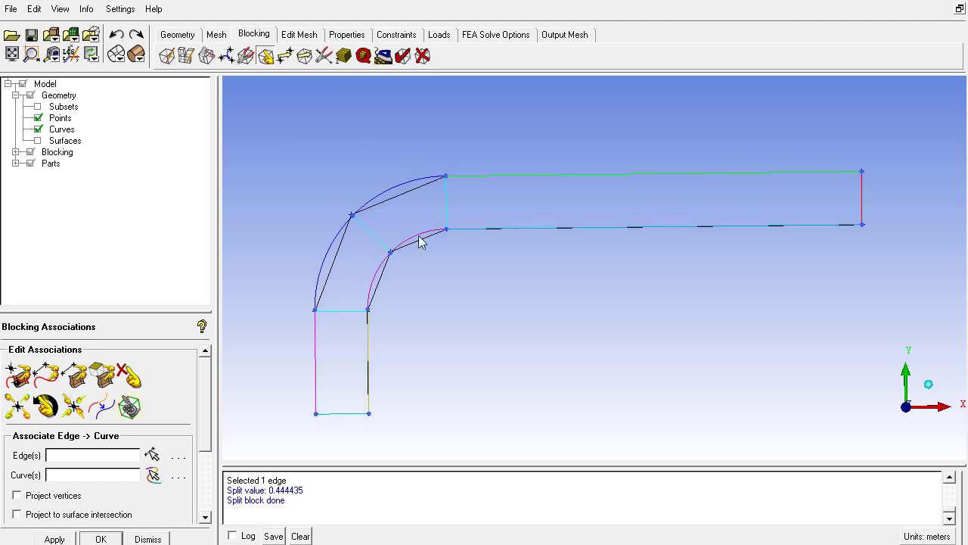
pyautogui.moveTo(419, 239); pyautogui.dragTo(446, 200, button='middle')
pyautogui.moveTo(516, 190); pyautogui.dragTo(466, 208, button='middle')
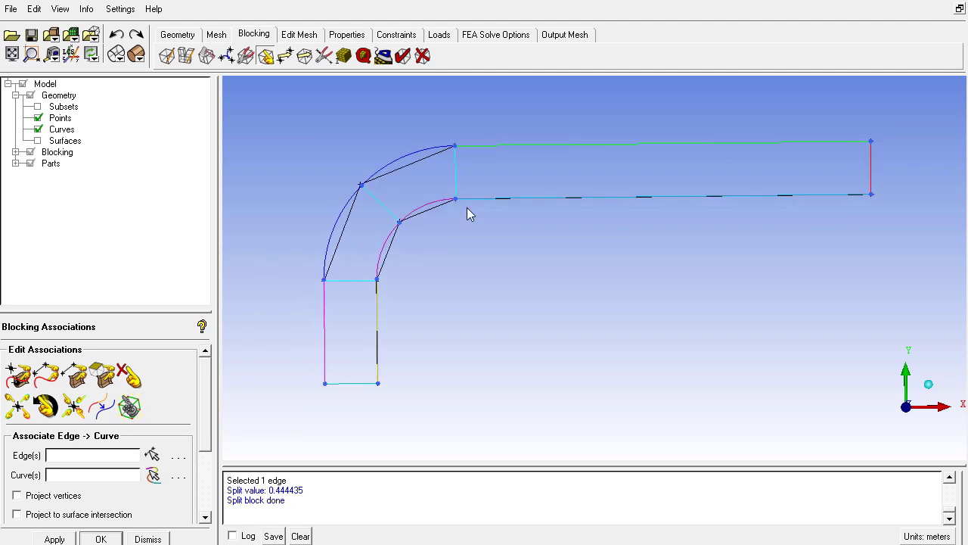
pyautogui.click(226, 55)
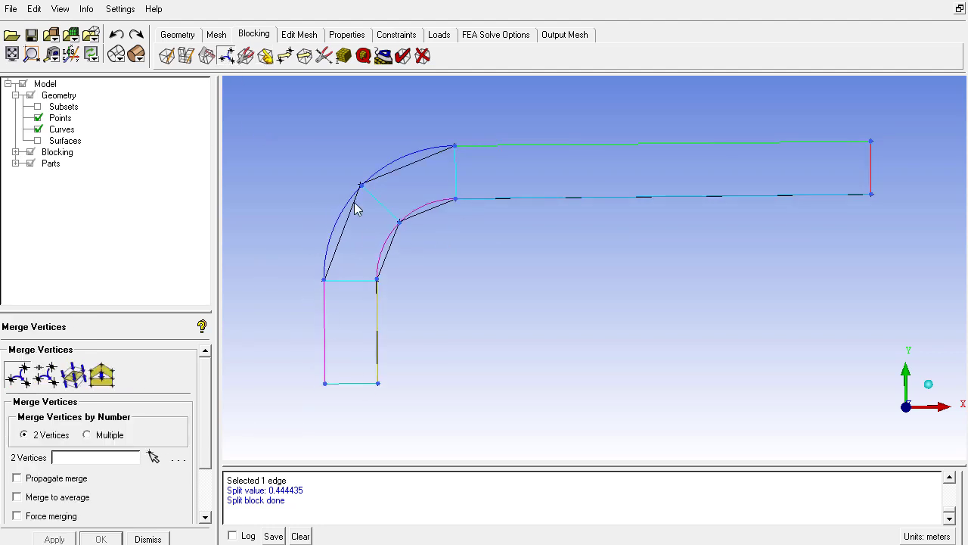
pyautogui.moveTo(386, 177); pyautogui.dragTo(365, 200, button='middle')
pyautogui.scroll(-2, 365, 201)
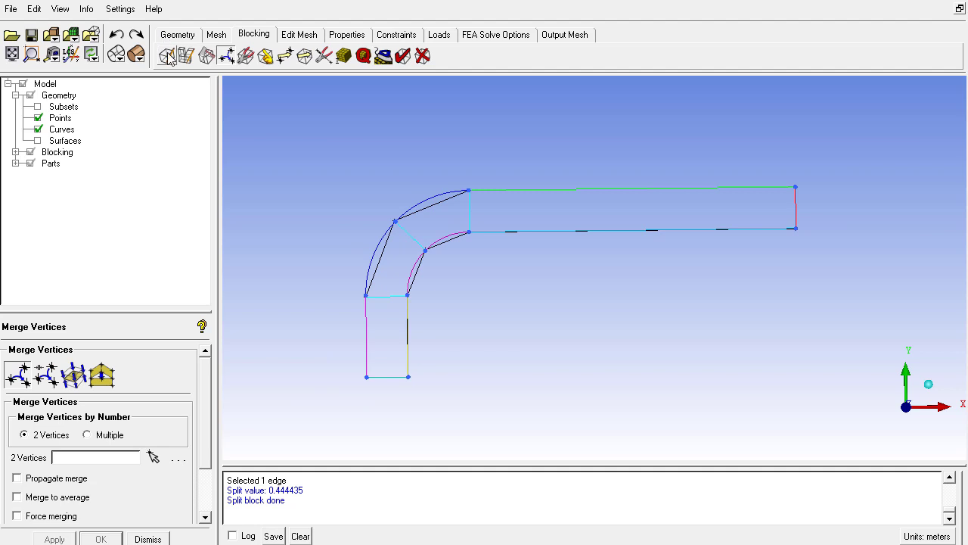
# - Reinitialize the blocking with a 2D Planar block in the FLUID part around the whole geometry
pyautogui.click(168, 57)
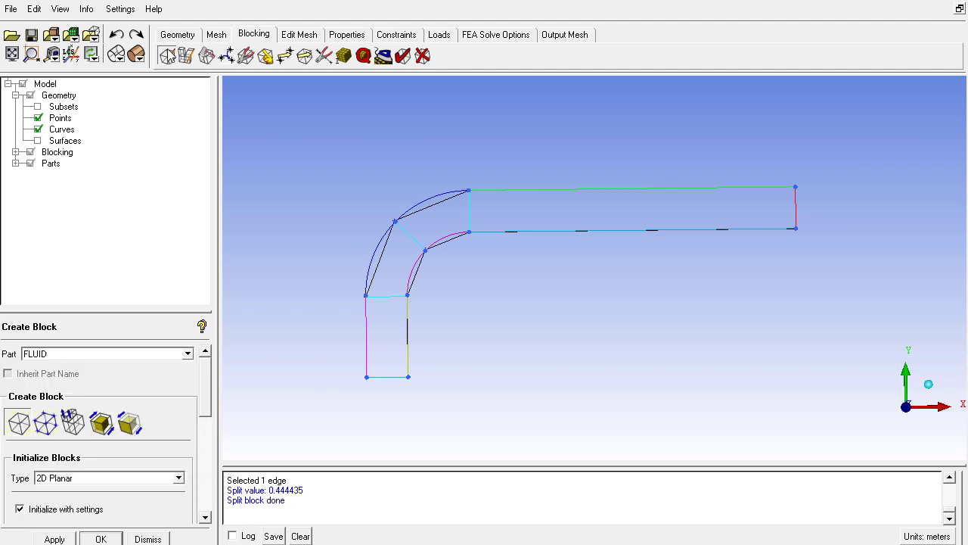
pyautogui.click(55, 540)
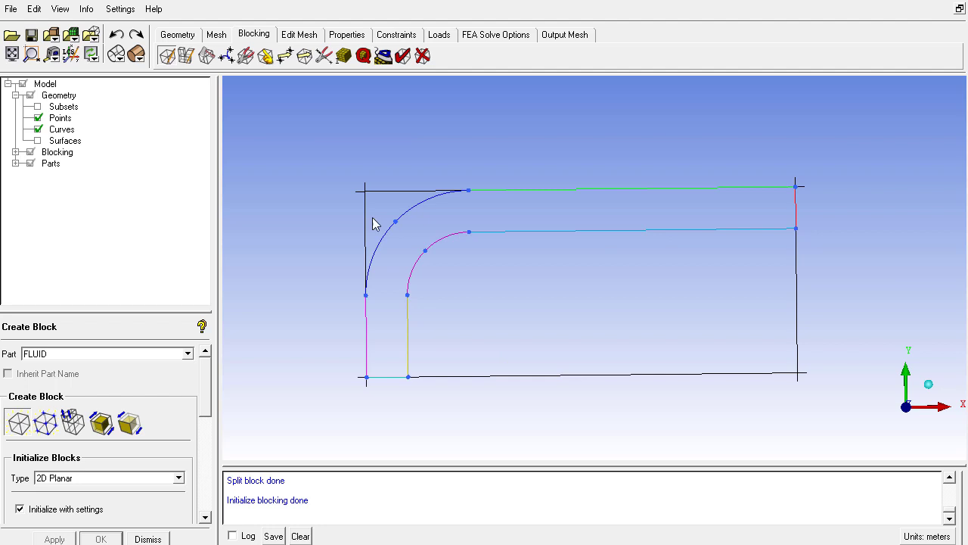
pyautogui.moveTo(409, 226); pyautogui.dragTo(394, 161, button='middle')
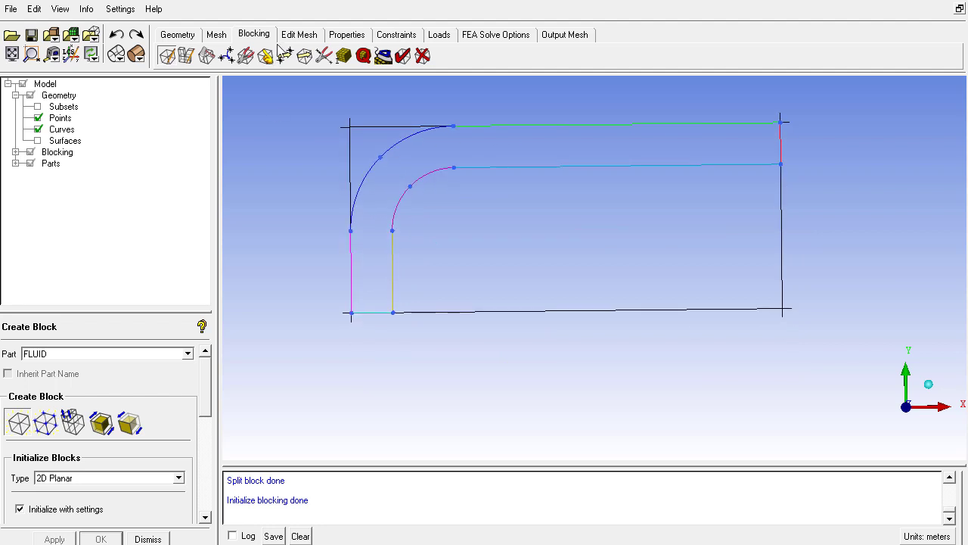
# - Move the block's corner vertices onto the end points of the vertical leg's open end and the horizontal leg's open end
pyautogui.click(284, 55)
pyautogui.click(16, 376)
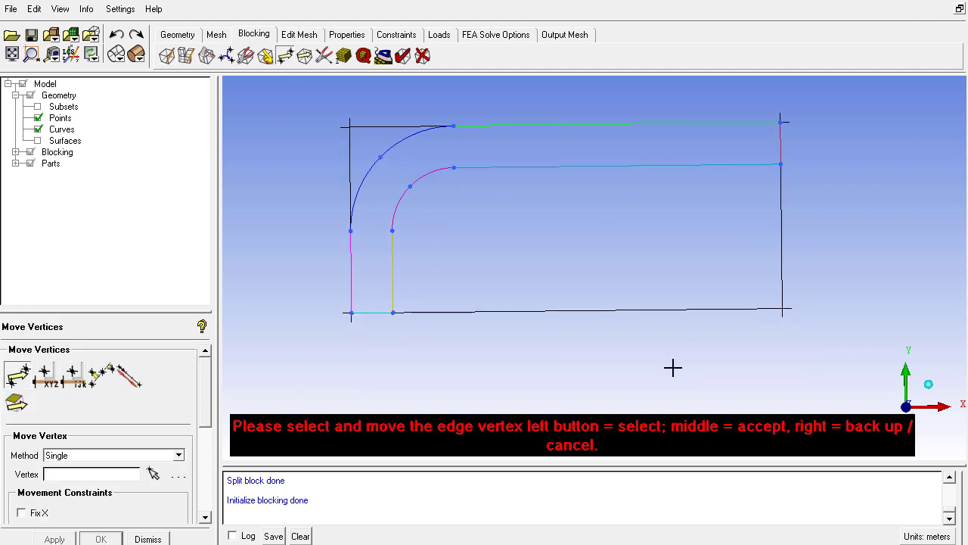
pyautogui.moveTo(782, 310); pyautogui.dragTo(393, 316)
pyautogui.moveTo(780, 122); pyautogui.dragTo(780, 165)
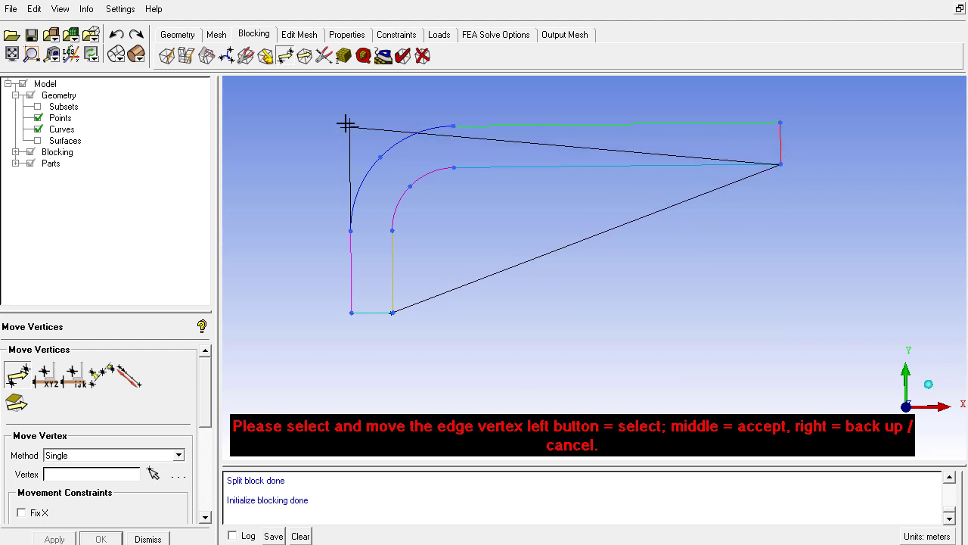
pyautogui.moveTo(347, 124); pyautogui.dragTo(781, 123)
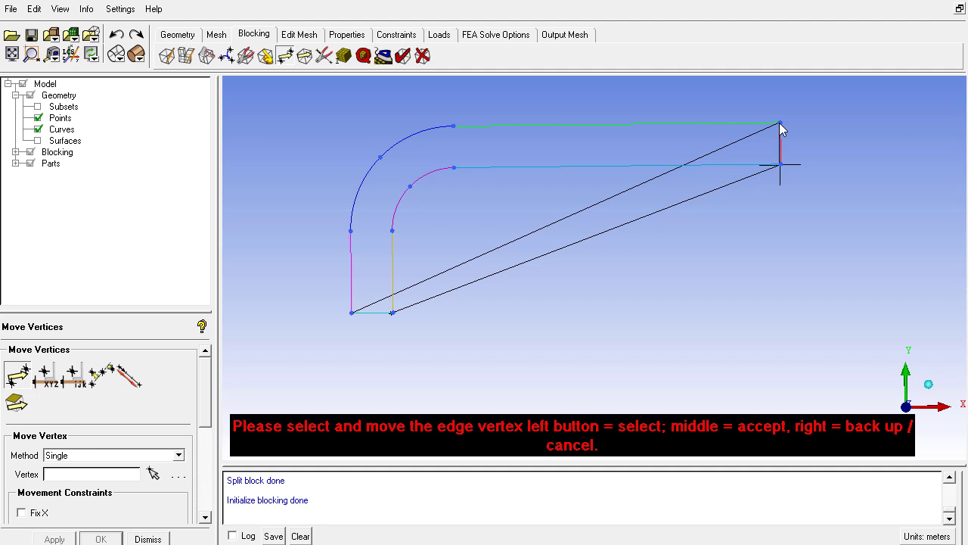
pyautogui.middleClick(693, 225)
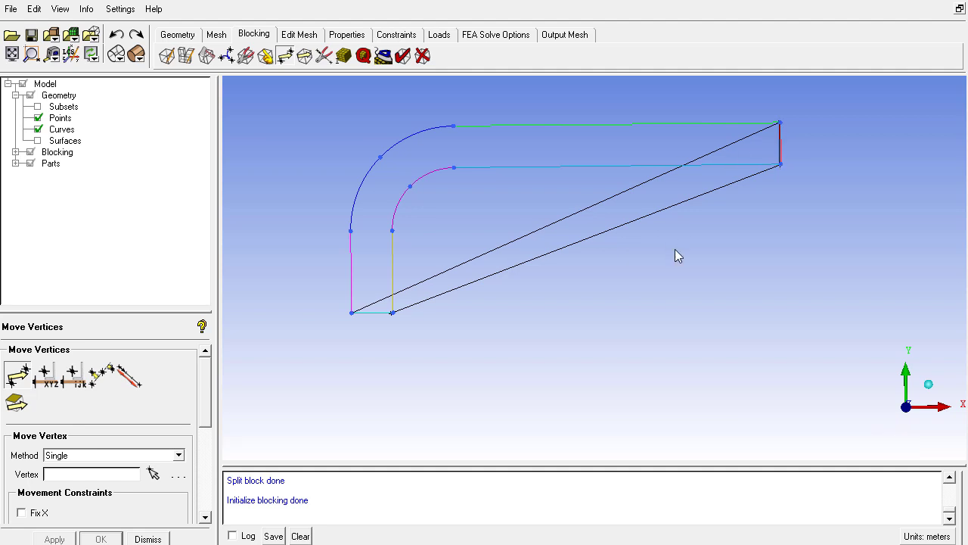
# - Split the slanted block crosswise at three locations along its long upper edge
pyautogui.click(209, 56)
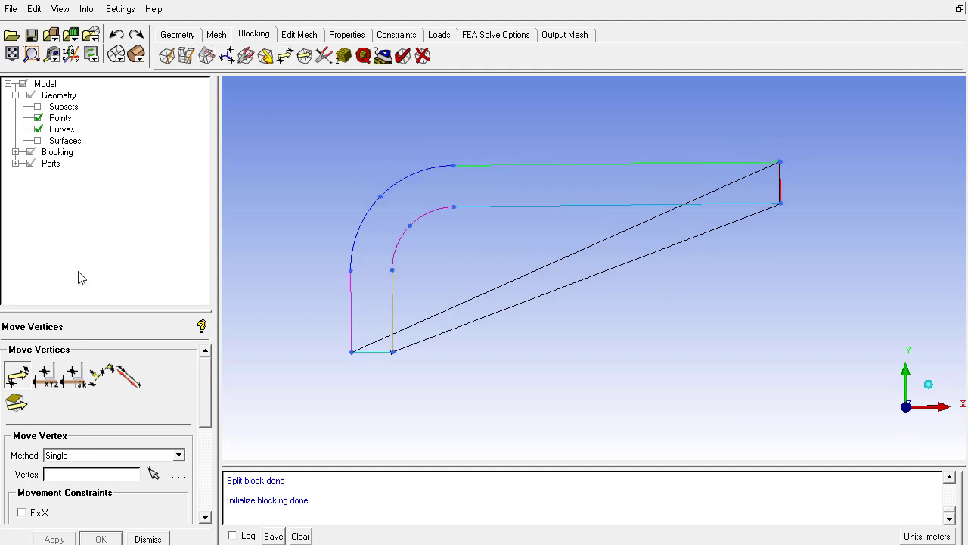
pyautogui.click(409, 323)
pyautogui.middleClick(429, 325)
pyautogui.click(465, 295)
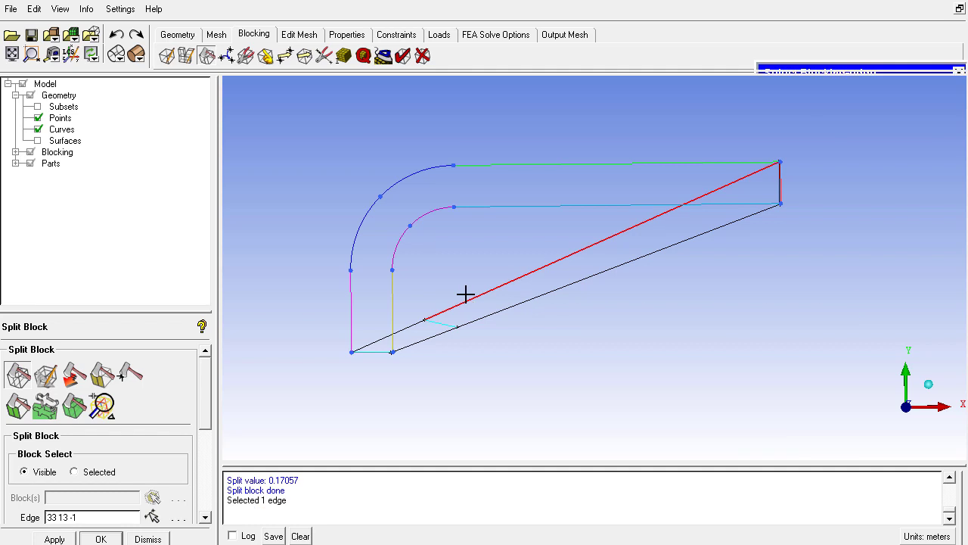
pyautogui.middleClick(470, 297)
pyautogui.click(527, 273)
pyautogui.middleClick(529, 273)
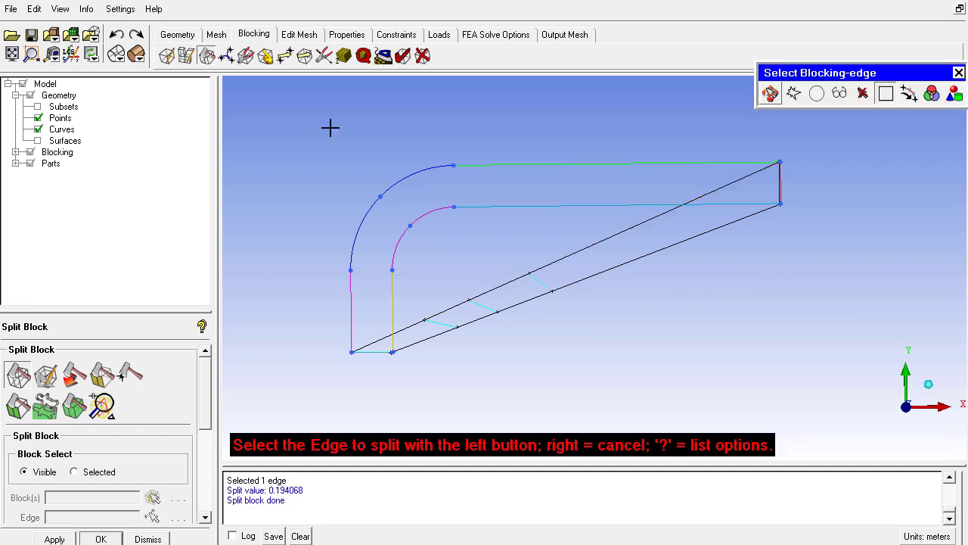
# - Move the six split vertices onto the start, middle and end points of the outer and inner bend arcs
pyautogui.click(286, 55)
pyautogui.click(23, 366)
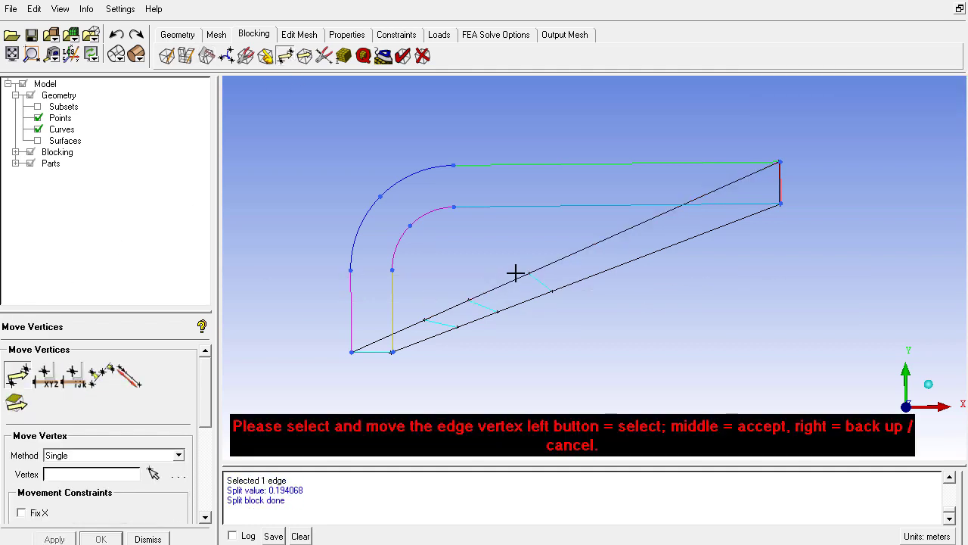
pyautogui.moveTo(515, 273); pyautogui.dragTo(453, 166)
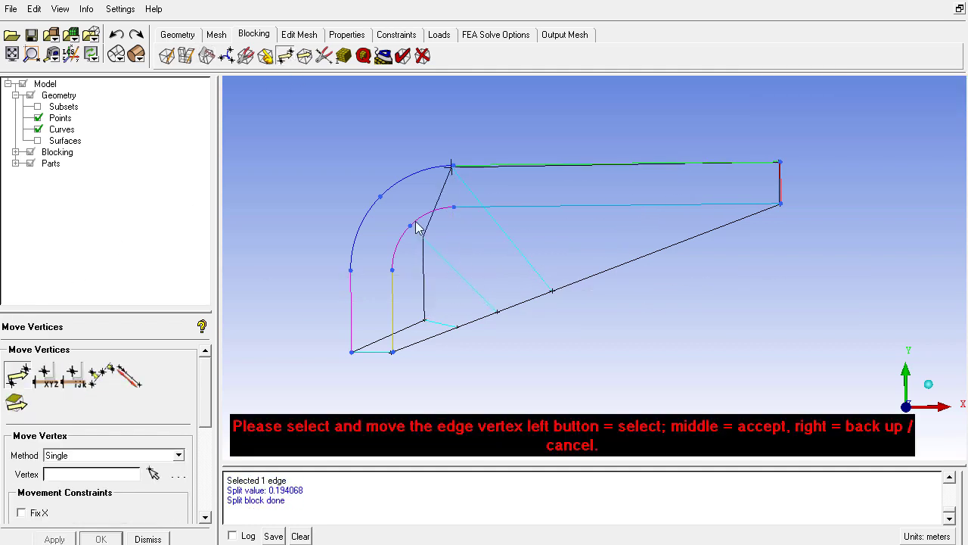
pyautogui.moveTo(418, 227); pyautogui.dragTo(383, 200)
pyautogui.moveTo(412, 317); pyautogui.dragTo(355, 279)
pyautogui.moveTo(456, 327); pyautogui.dragTo(394, 272)
pyautogui.moveTo(494, 308); pyautogui.dragTo(410, 226)
pyautogui.moveTo(550, 286); pyautogui.dragTo(454, 208)
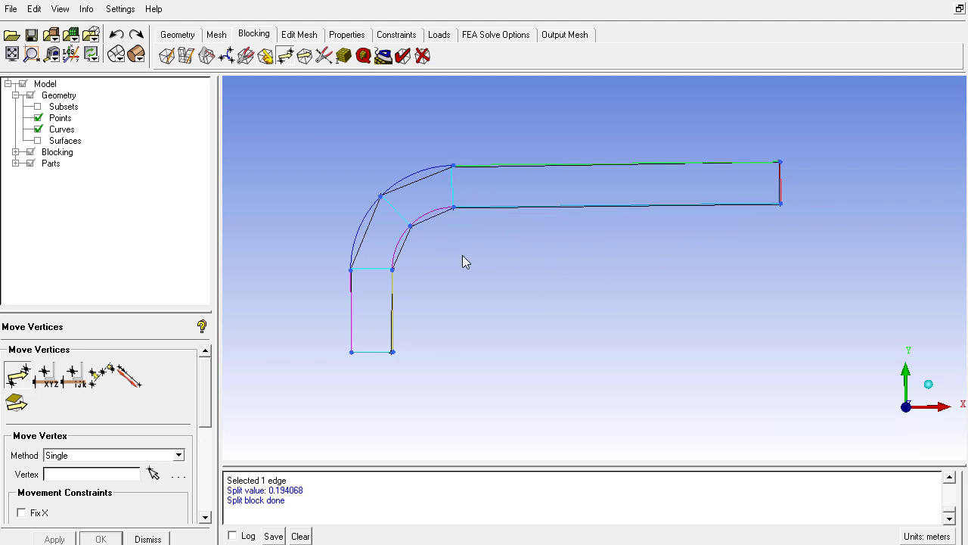
pyautogui.moveTo(446, 256)
pyautogui.mouseDown()
pyautogui.moveTo(442, 266)
pyautogui.moveTo(436, 242)
pyautogui.mouseUp()
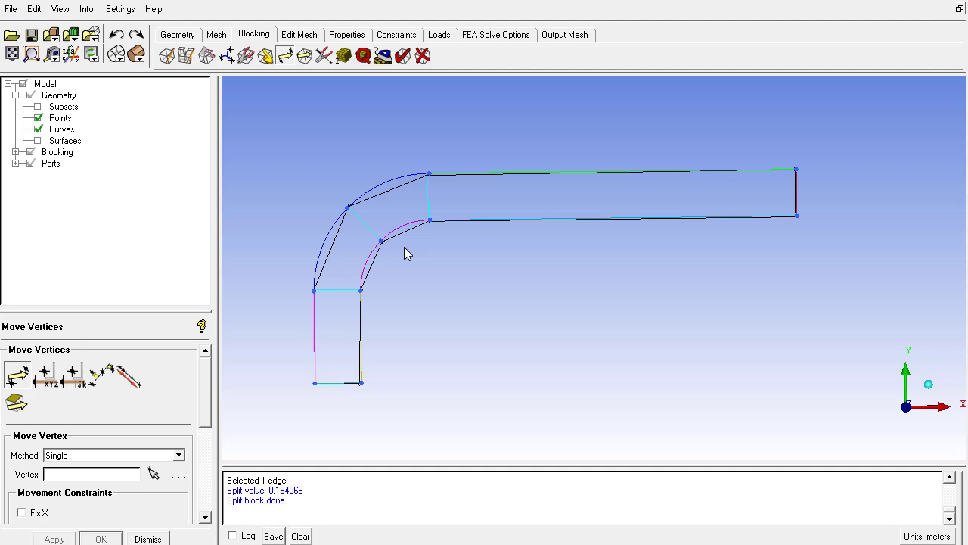
pyautogui.scroll(2, 390, 198)
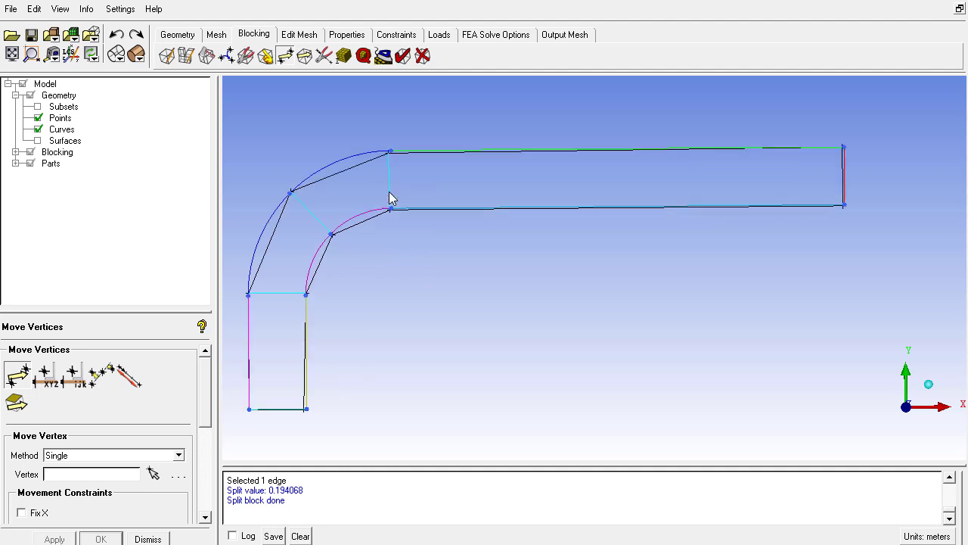
pyautogui.moveTo(387, 195); pyautogui.dragTo(428, 223, button='middle')
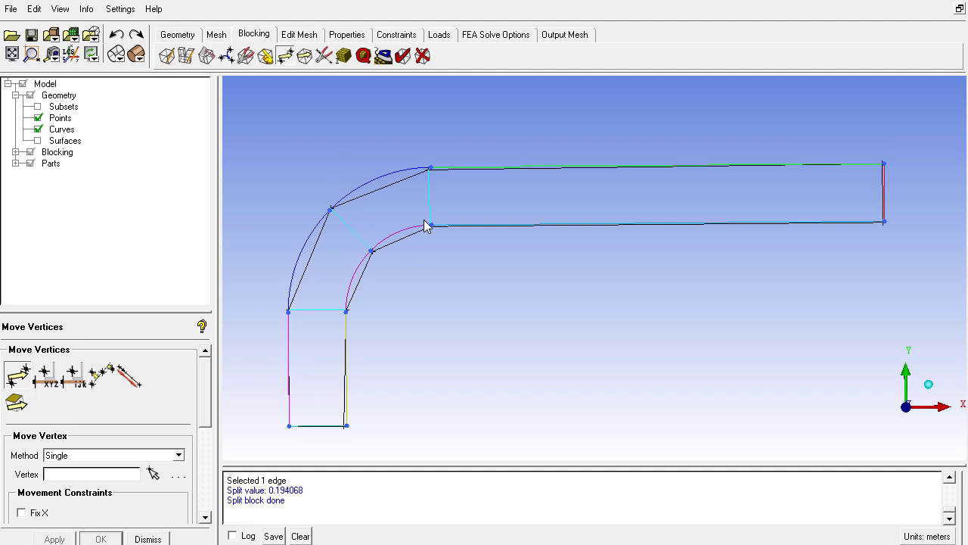